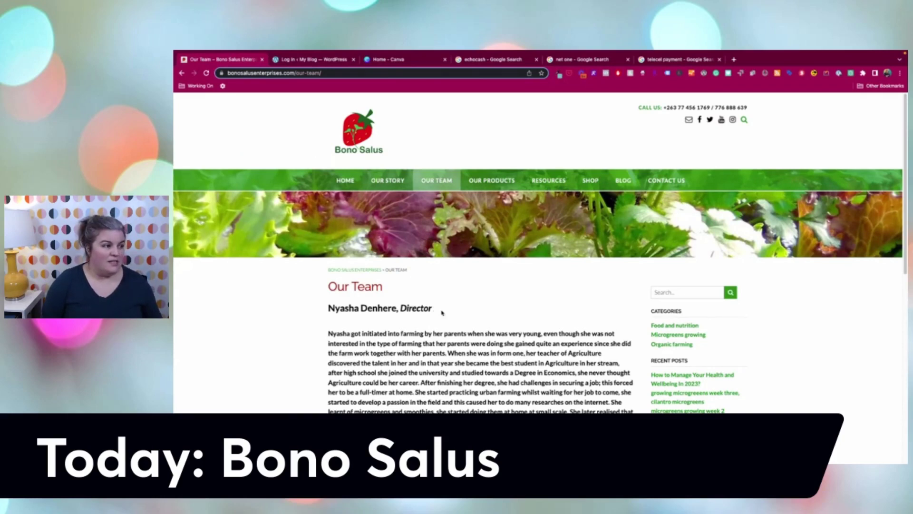
Review the existing Bono Salus site's Home and Shop pages and the echocash, net one and telecel payment search results.
{"action": "left_click", "coordinate": [347, 182]}
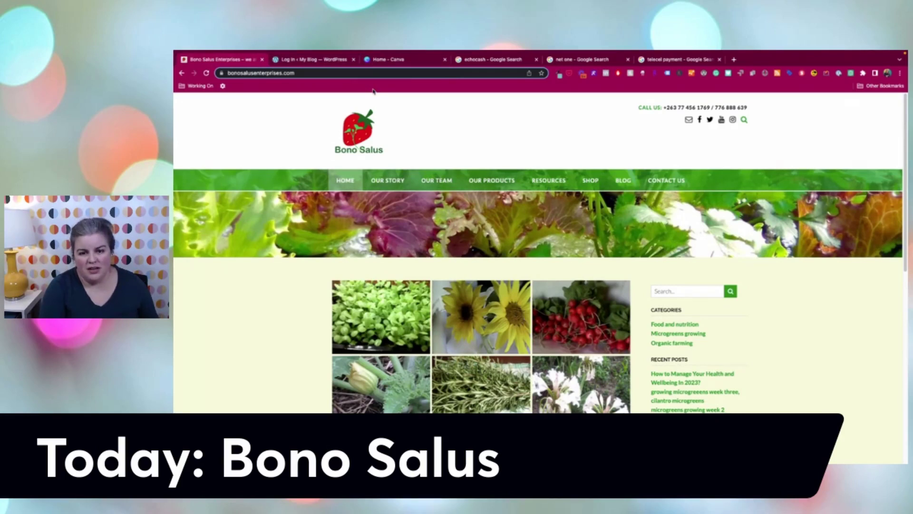
{"action": "left_click", "coordinate": [588, 179]}
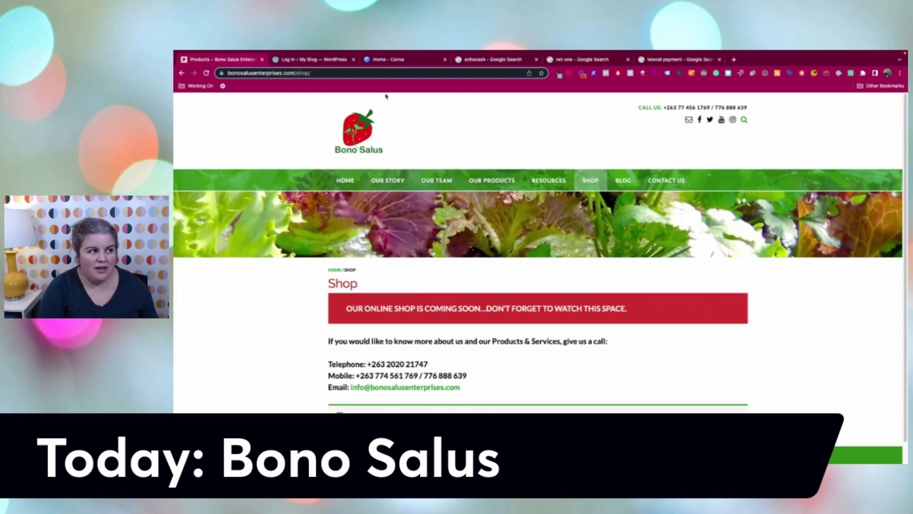
{"action": "left_click", "coordinate": [474, 57]}
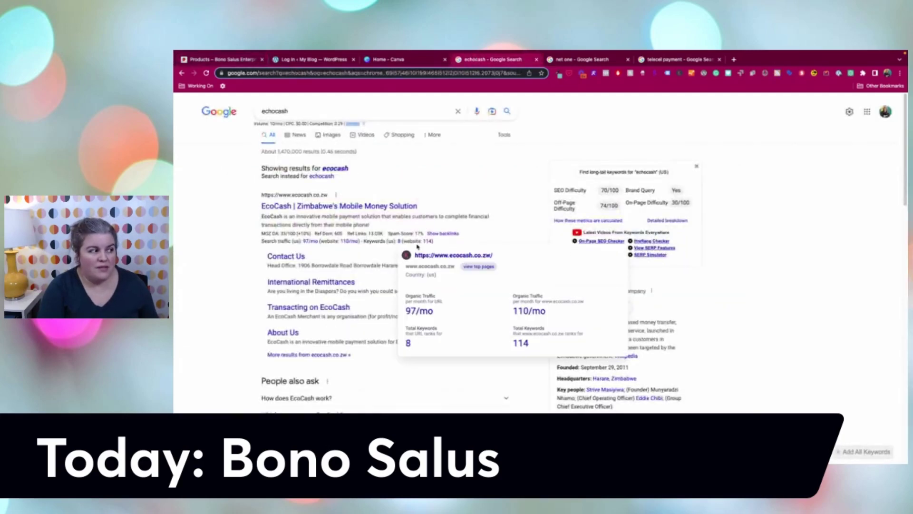
{"action": "left_click", "coordinate": [587, 58]}
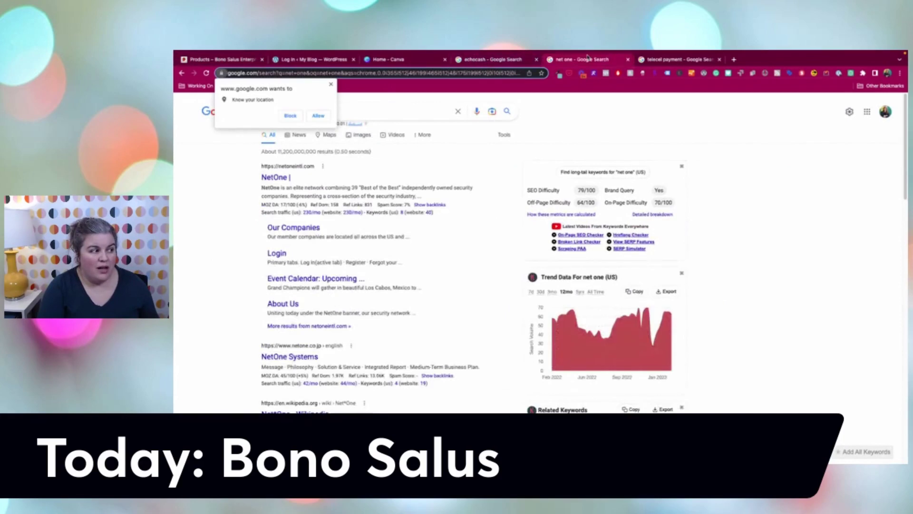
{"action": "left_click", "coordinate": [662, 61]}
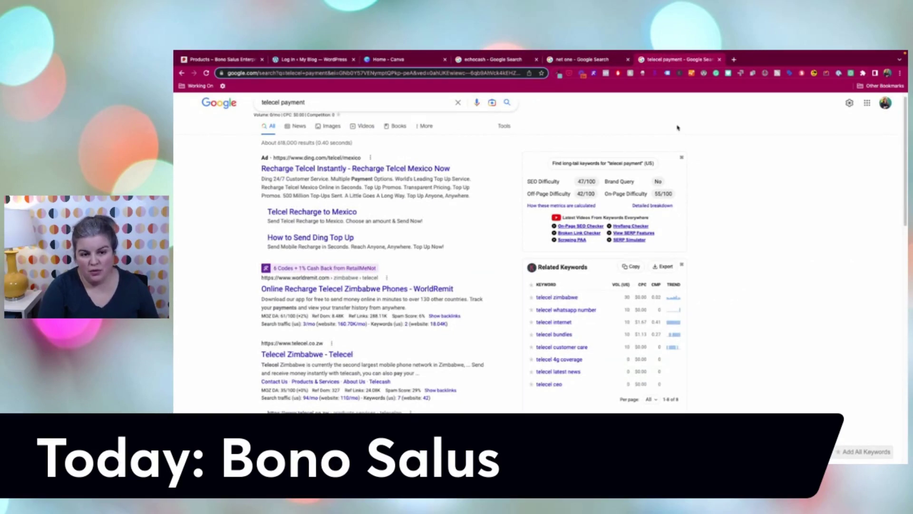
{"action": "left_click", "coordinate": [232, 61]}
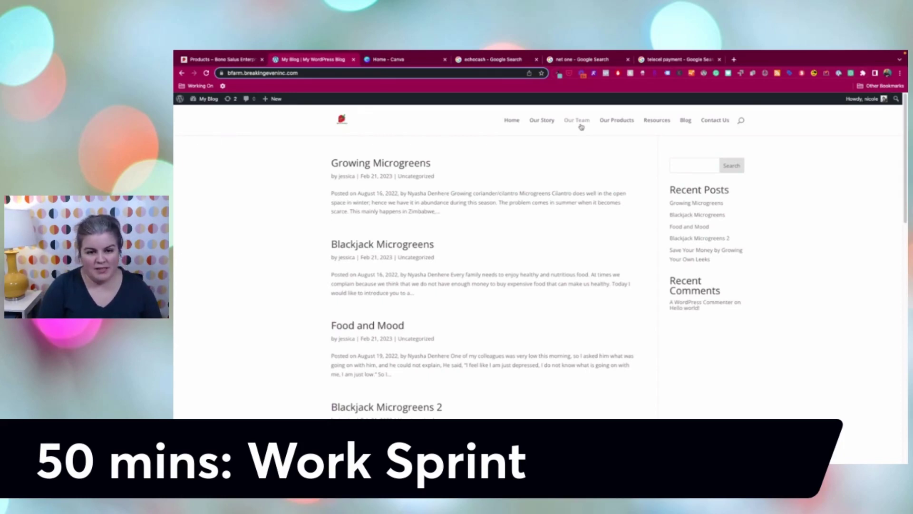
Open the new WordPress site's dashboard and look through its list of pages.
{"action": "left_click", "coordinate": [202, 110]}
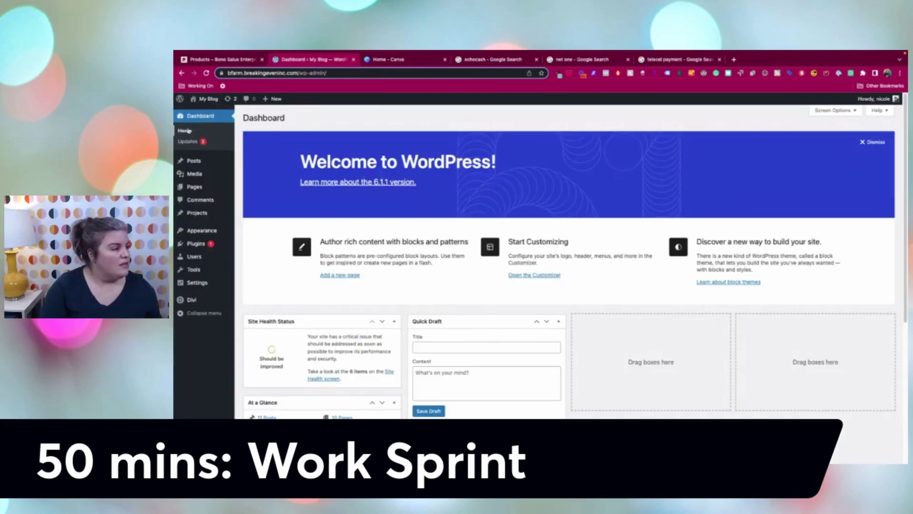
{"action": "left_click", "coordinate": [195, 186]}
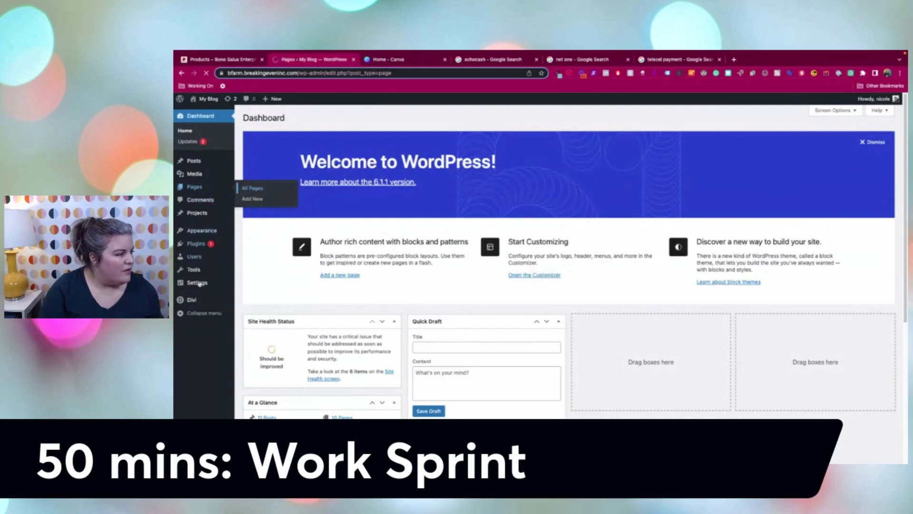
{"action": "mouse_move", "coordinate": [250, 308]}
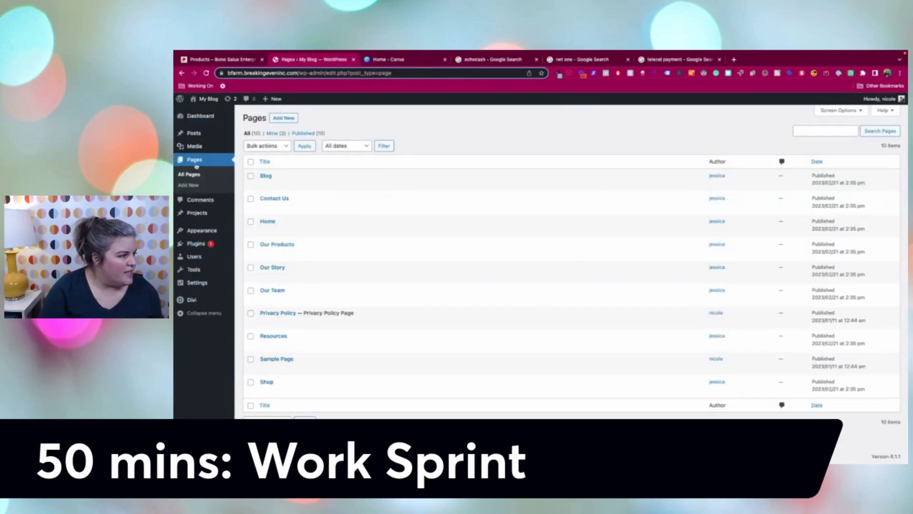
{"action": "mouse_move", "coordinate": [266, 231]}
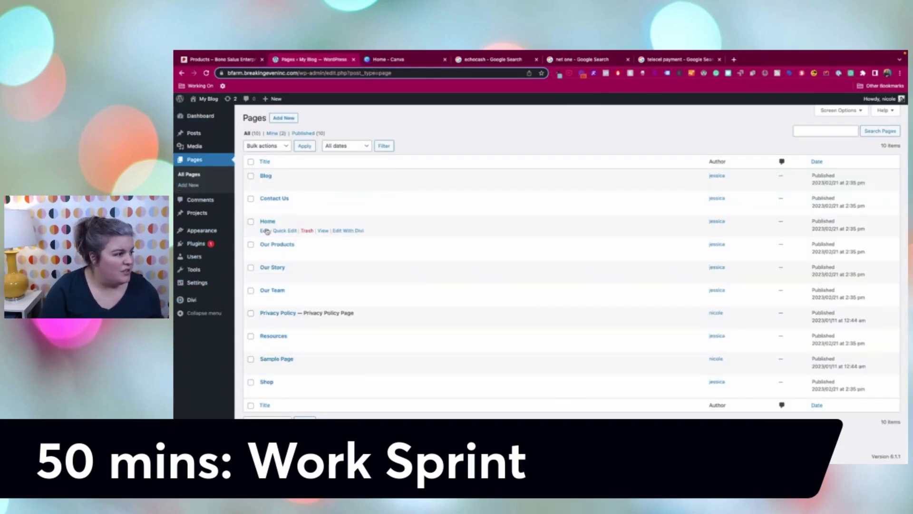
{"action": "mouse_move", "coordinate": [266, 190]}
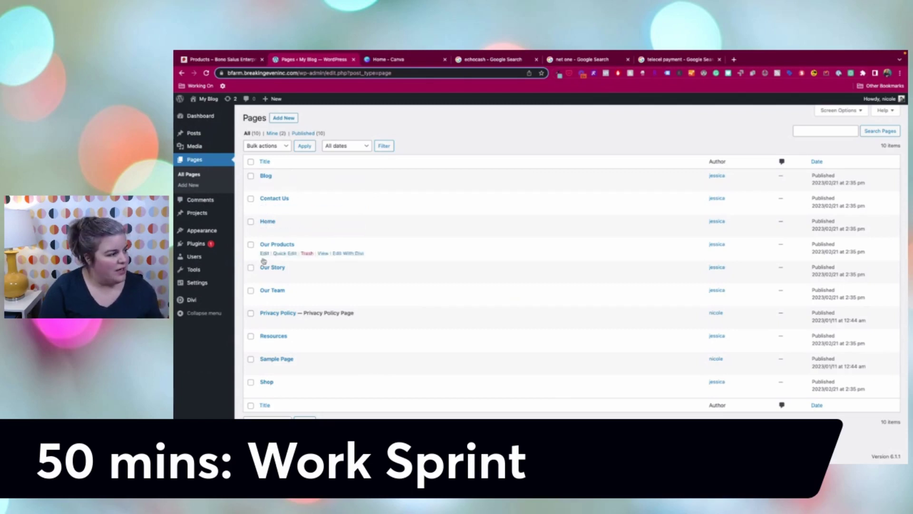
{"action": "mouse_move", "coordinate": [291, 366]}
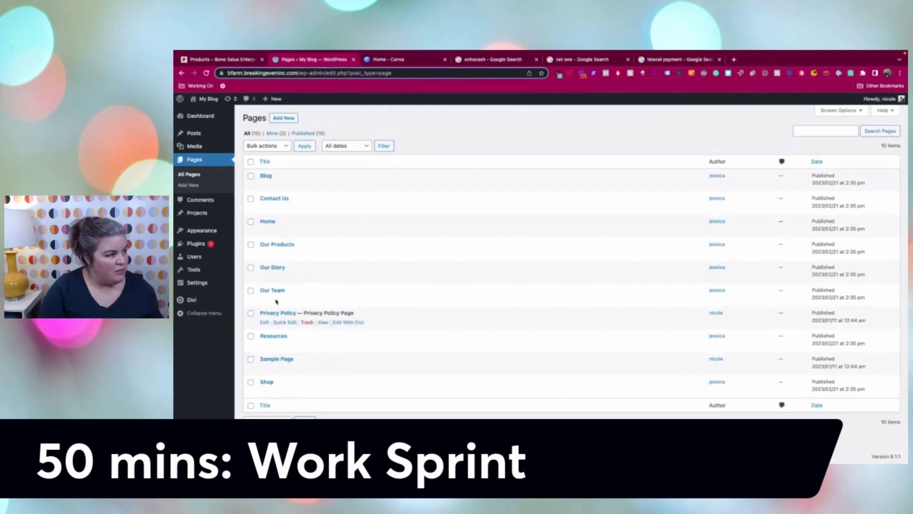
Set the site to show a static homepage, with Home as homepage and Blog as posts page, and save.
{"action": "mouse_move", "coordinate": [196, 285]}
{"action": "left_click", "coordinate": [247, 306]}
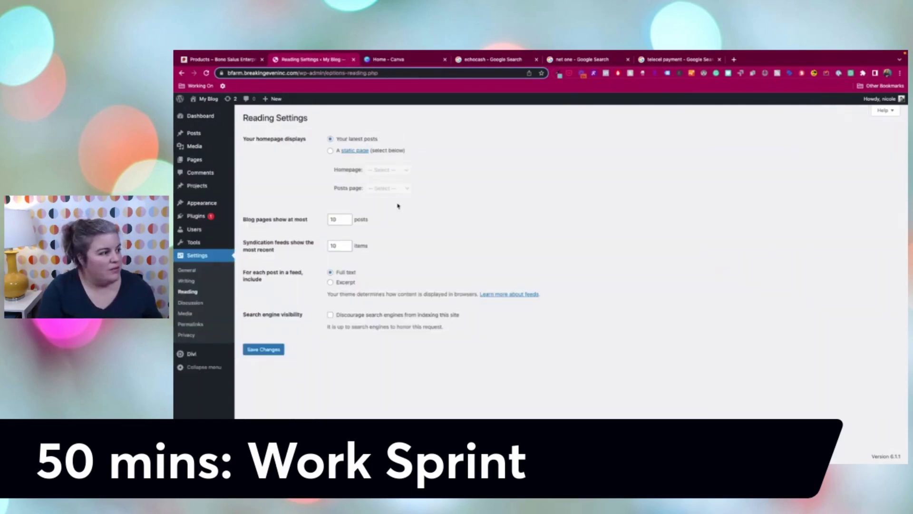
{"action": "left_click", "coordinate": [330, 151]}
{"action": "left_click", "coordinate": [388, 170]}
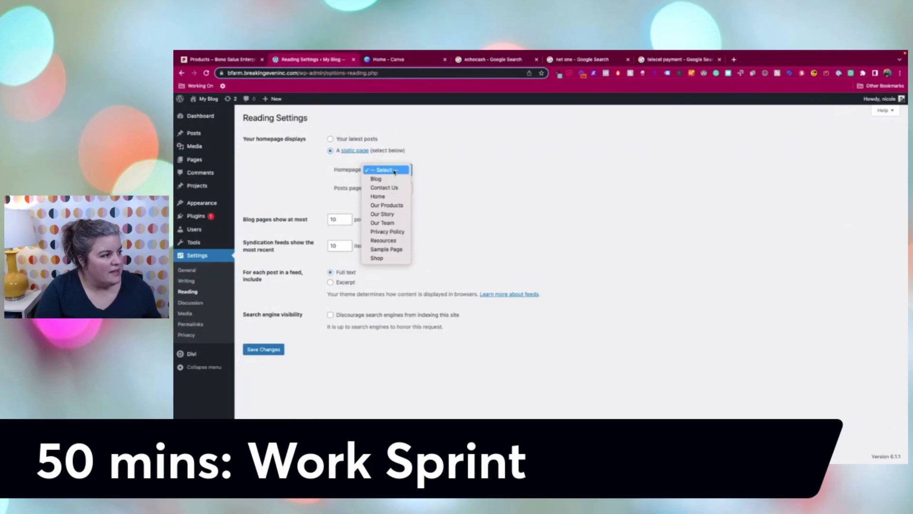
{"action": "left_click", "coordinate": [379, 196]}
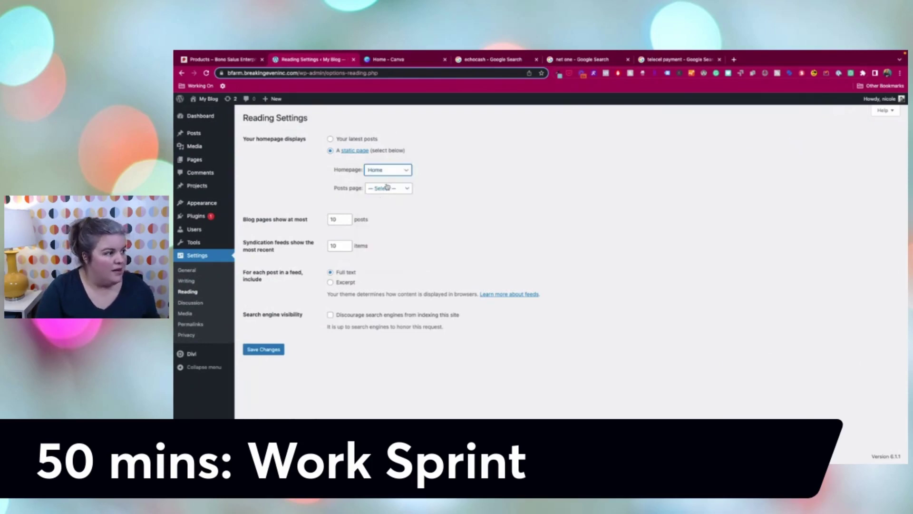
{"action": "left_click", "coordinate": [388, 188]}
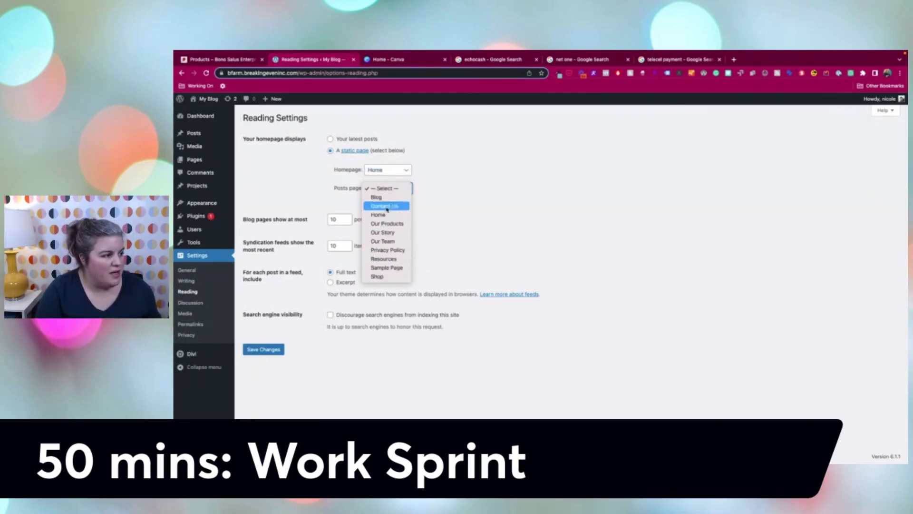
{"action": "left_click", "coordinate": [387, 197]}
{"action": "left_click", "coordinate": [268, 350]}
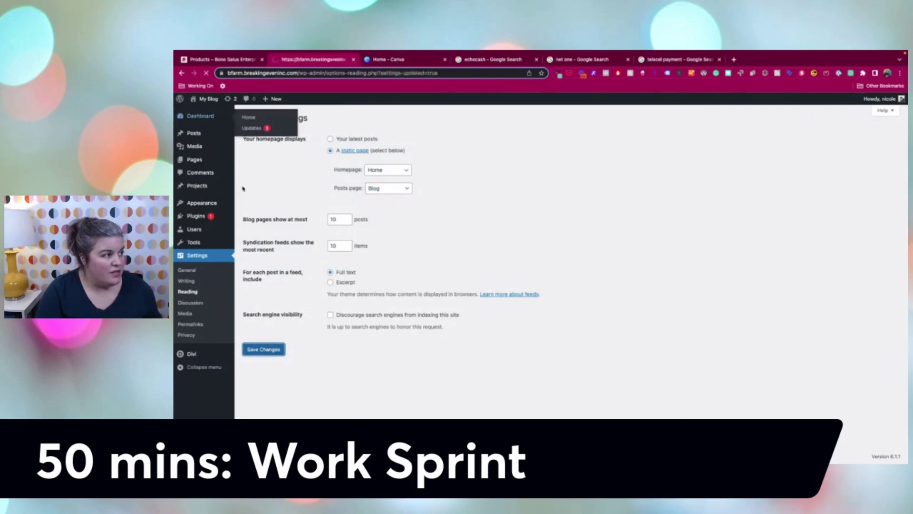
Change the site title in the general settings to "Bono Salus".
{"action": "left_click", "coordinate": [193, 273]}
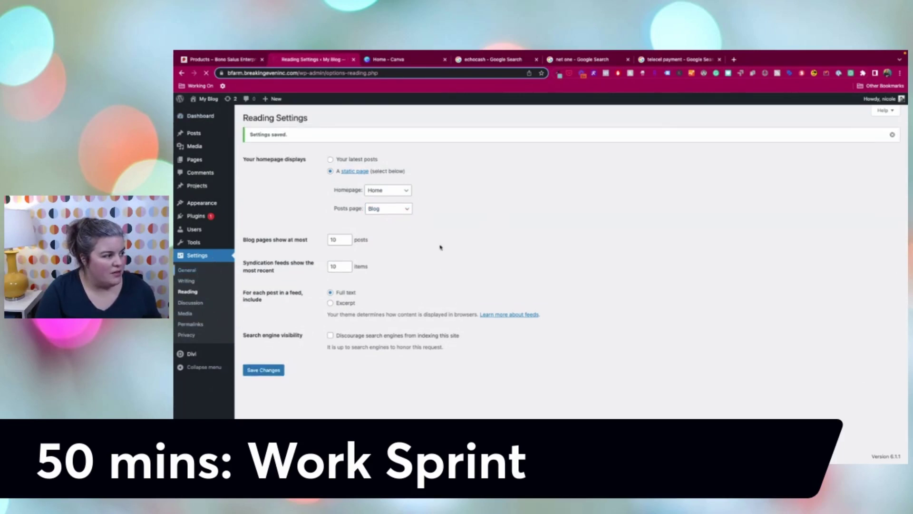
{"action": "left_click", "coordinate": [376, 140]}
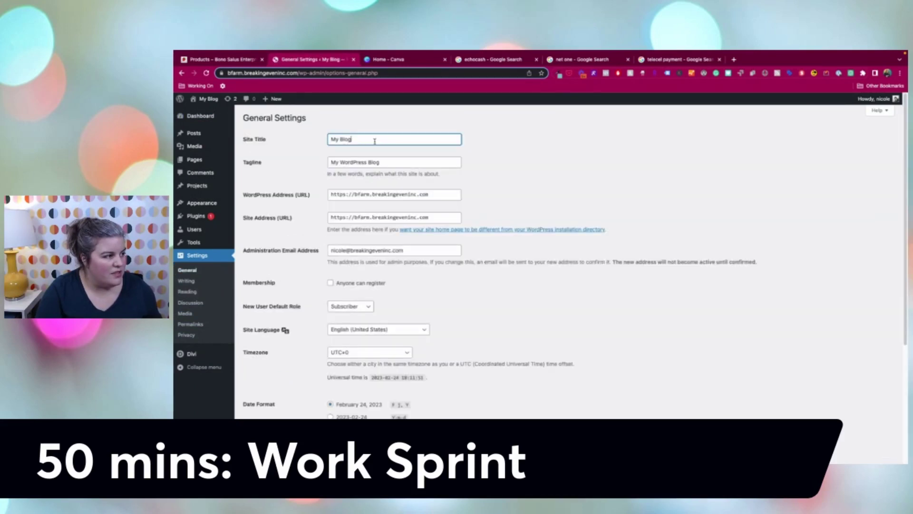
{"action": "left_click_drag", "start_coordinate": [376, 140], "coordinate": [330, 140]}
{"action": "type", "text": "Bo"}
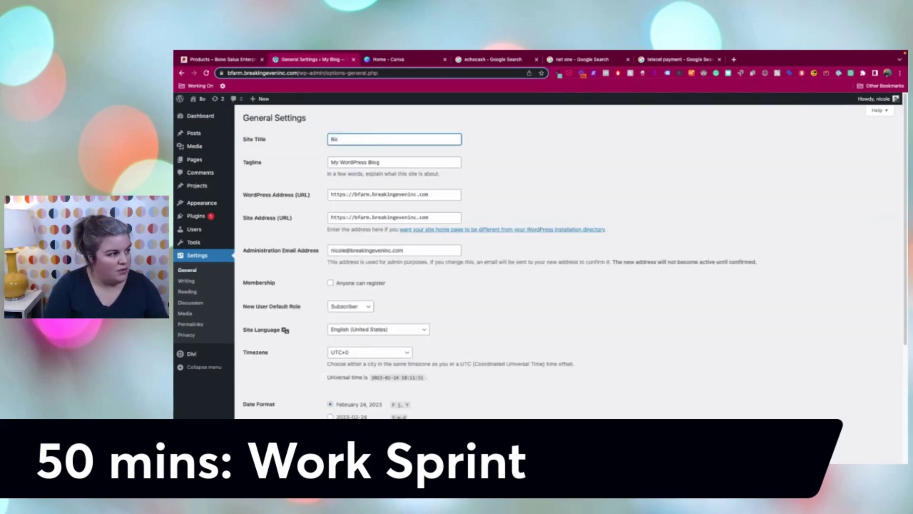
{"action": "type", "text": "no Salus"}
Set the tagline to "Suppling microgreens to Zimbabwe" and save the general settings.
{"action": "key", "text": "Tab"}
{"action": "type", "text": "Su"}
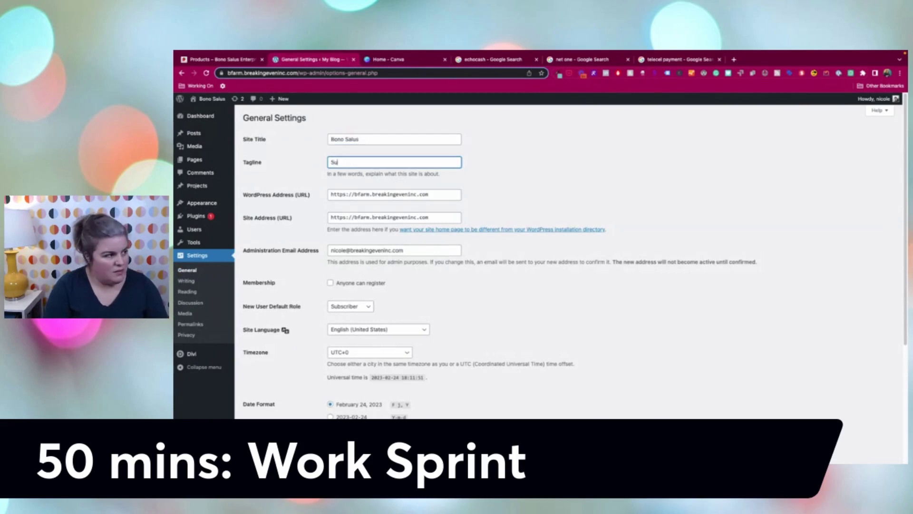
{"action": "type", "text": "ppling m"}
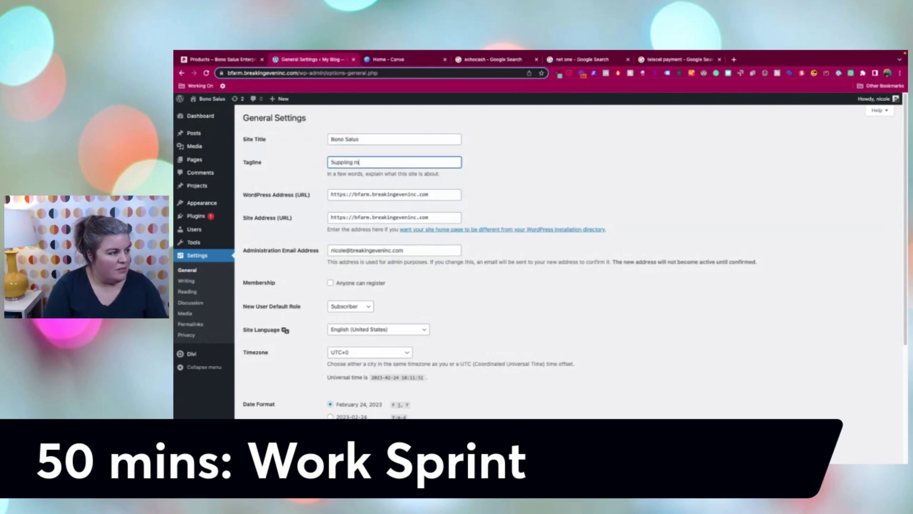
{"action": "type", "text": "icrogreen"}
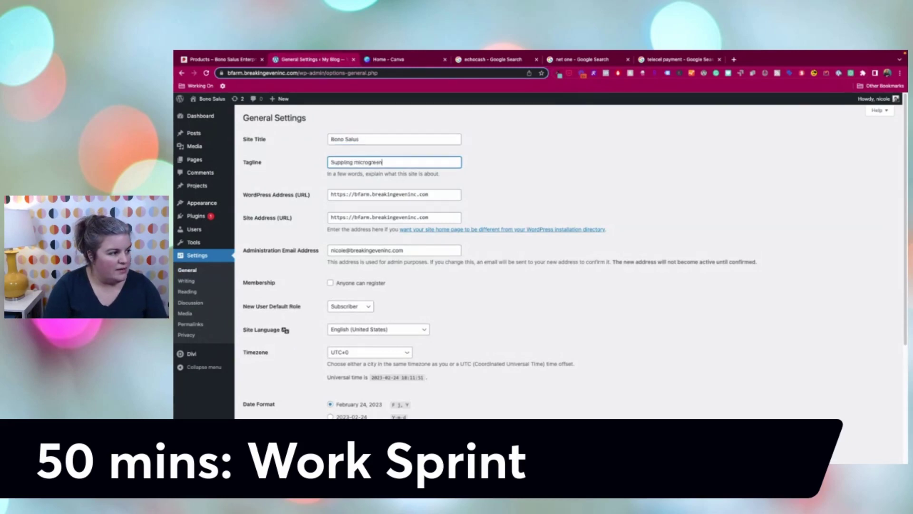
{"action": "type", "text": "s to Z"}
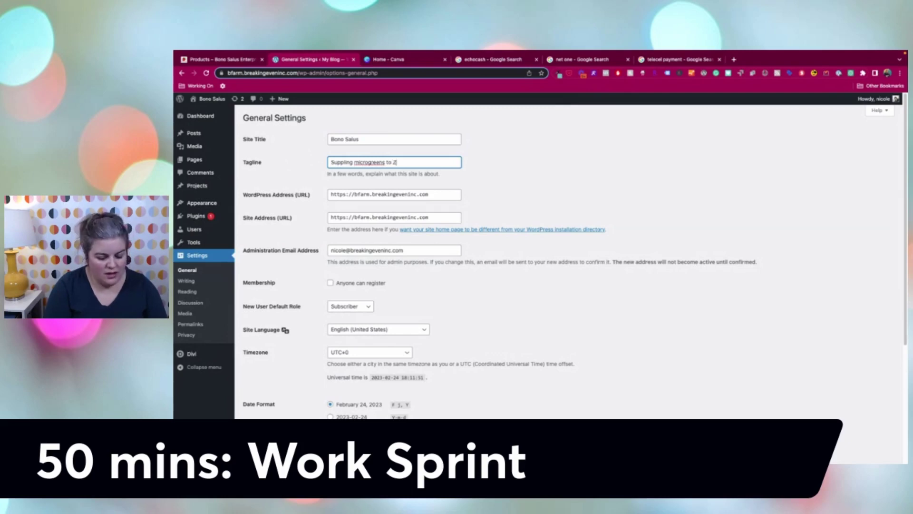
{"action": "type", "text": "imbabwe"}
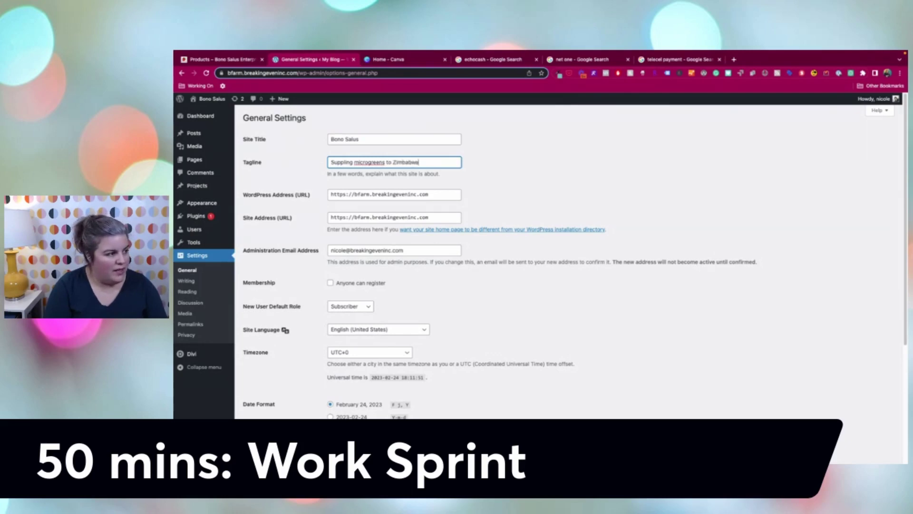
{"action": "scroll", "coordinate": [370, 365], "scroll_direction": "down", "scroll_amount": 4}
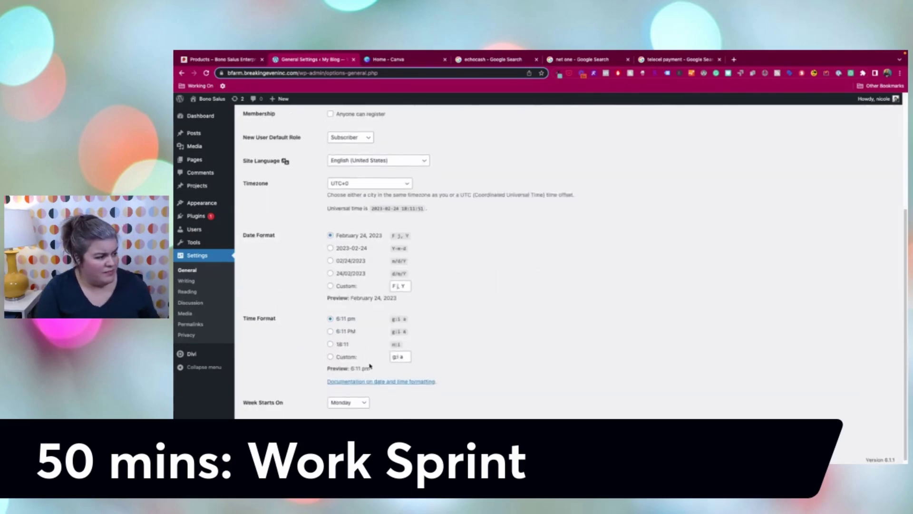
{"action": "left_click", "coordinate": [263, 425]}
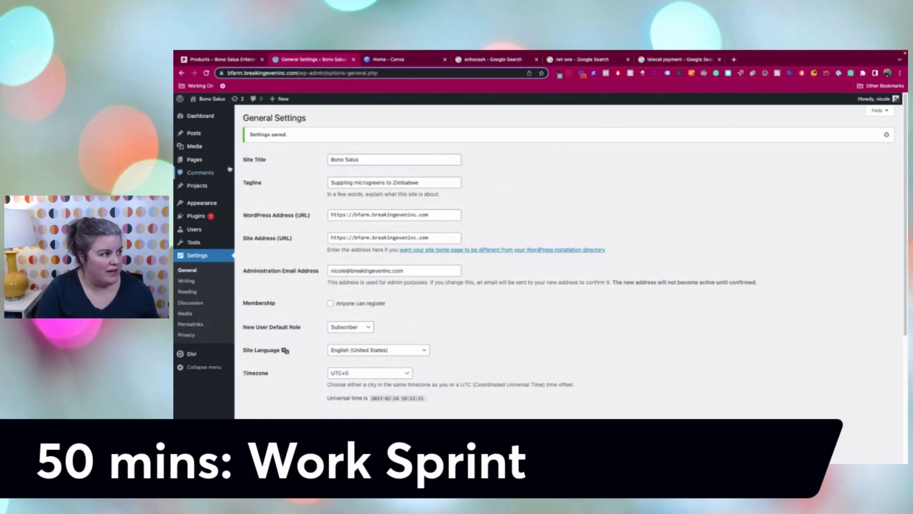
View the new site's front page and examine its gallery, award text and footer.
{"action": "left_click", "coordinate": [210, 113]}
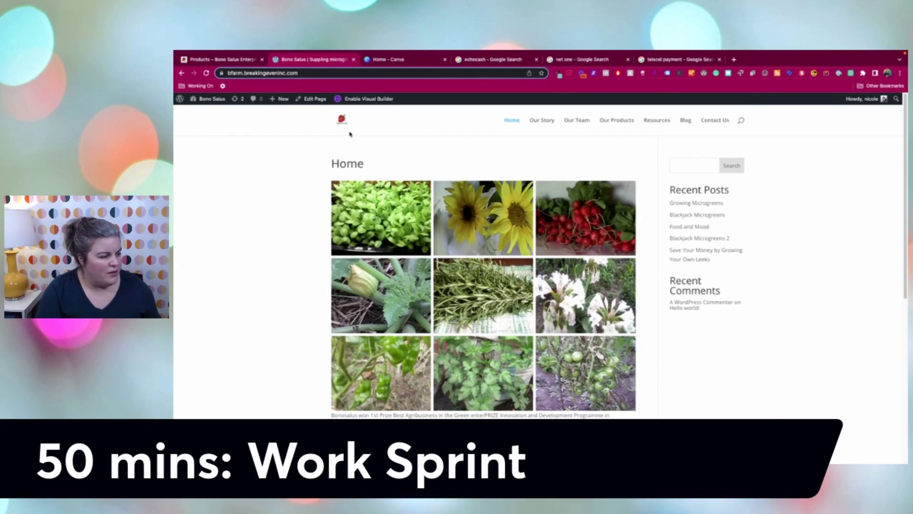
{"action": "scroll", "coordinate": [350, 134], "scroll_direction": "down", "scroll_amount": 5}
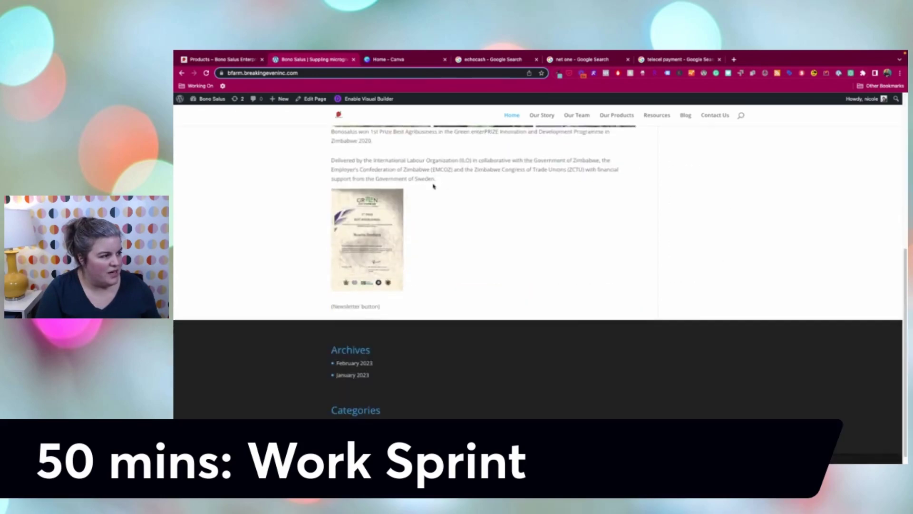
{"action": "scroll", "coordinate": [350, 134], "scroll_direction": "up", "scroll_amount": 3}
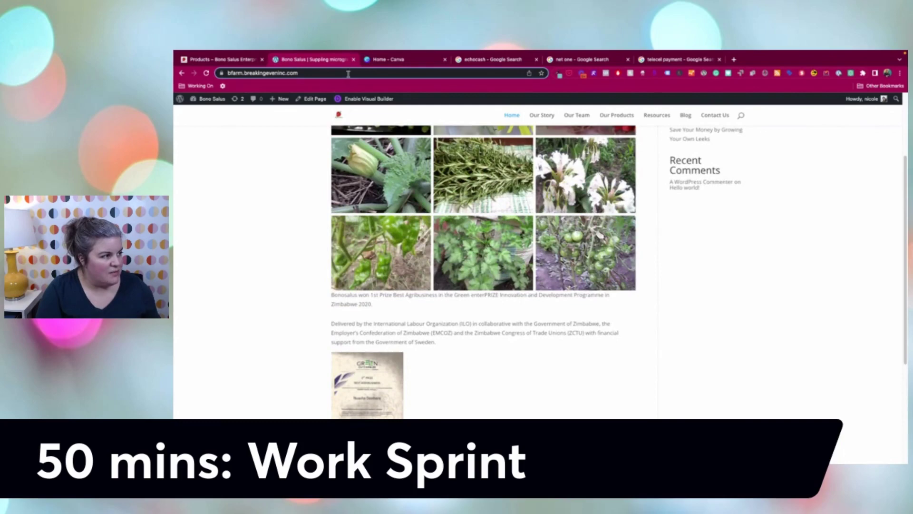
Open the Home page in the block editor, dismiss the welcome guide, and return to the page list.
{"action": "left_click", "coordinate": [315, 99]}
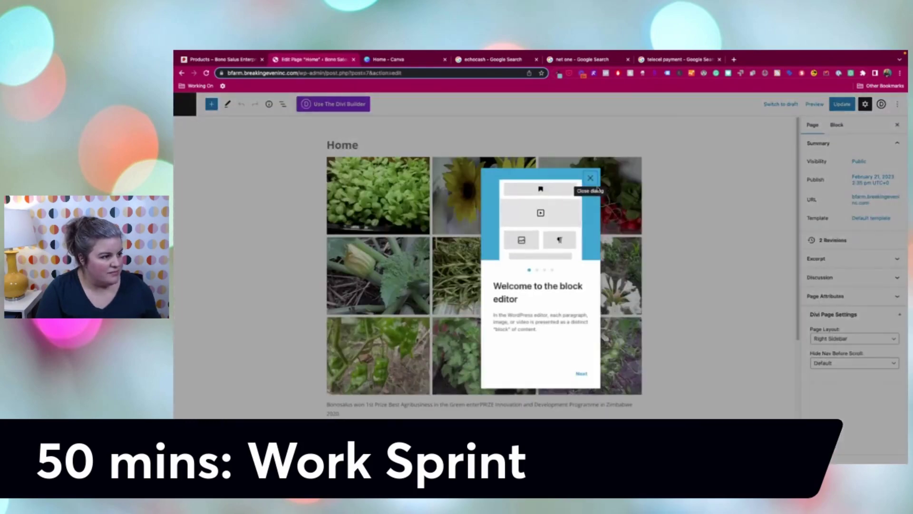
{"action": "left_click", "coordinate": [590, 178]}
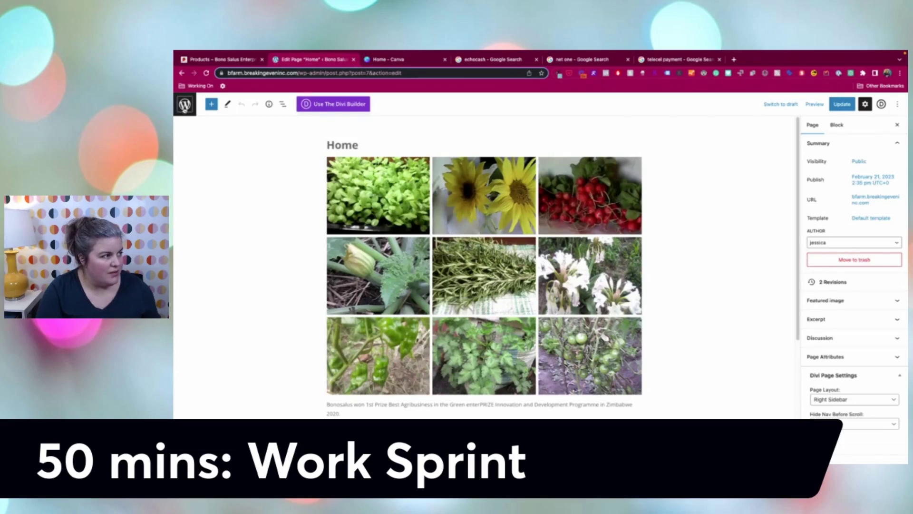
{"action": "left_click", "coordinate": [185, 106]}
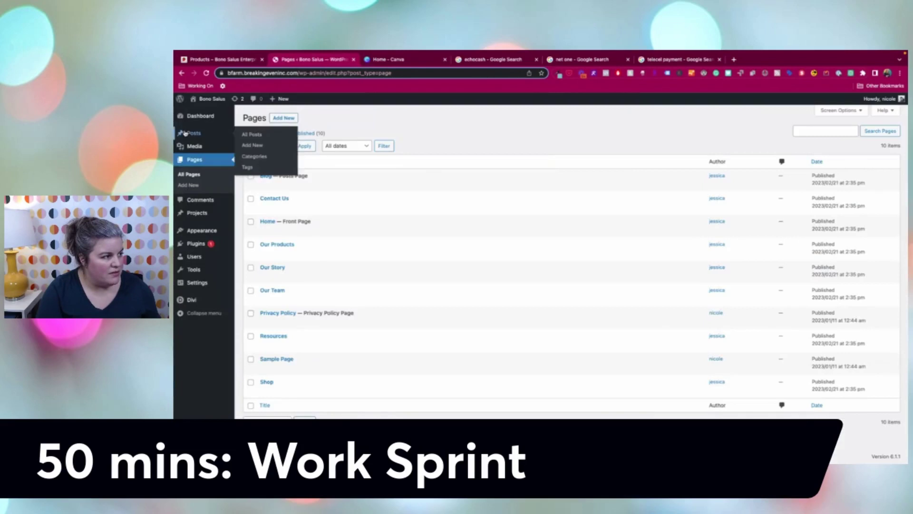
{"action": "mouse_move", "coordinate": [292, 228]}
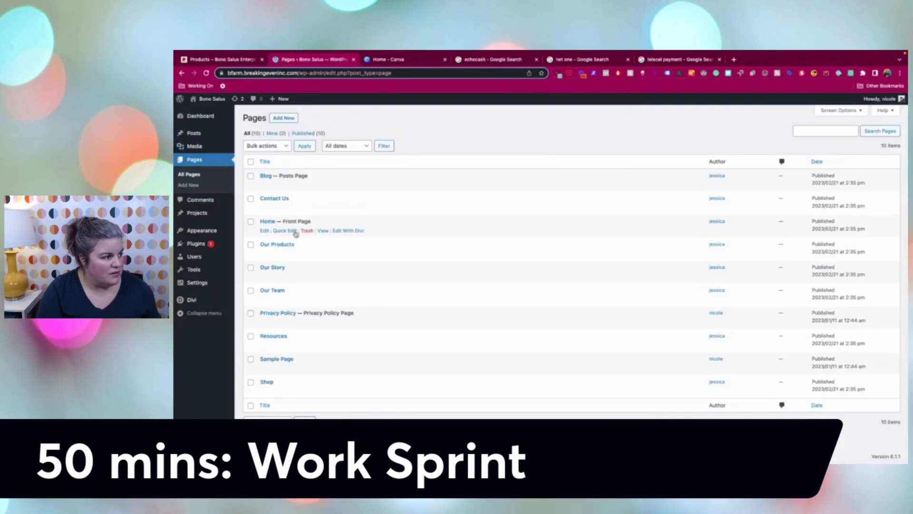
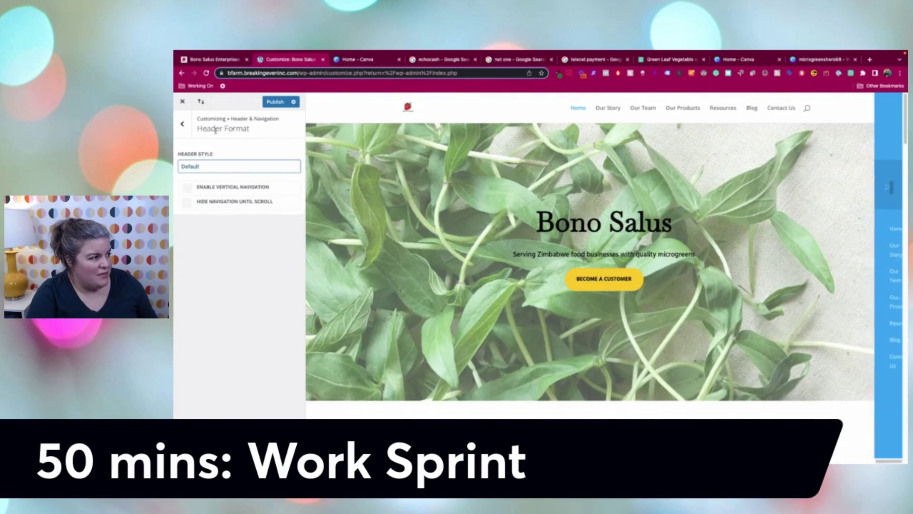
Set the primary menu bar's text size to 16 and both its logo max height and menu height to 100.
{"action": "left_click", "coordinate": [181, 124]}
{"action": "left_click", "coordinate": [232, 172]}
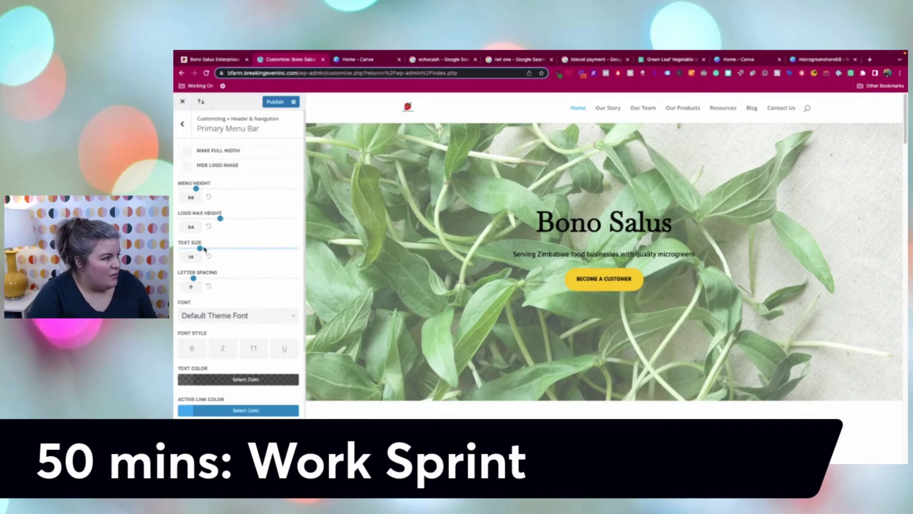
{"action": "left_click_drag", "start_coordinate": [205, 248], "coordinate": [219, 248]}
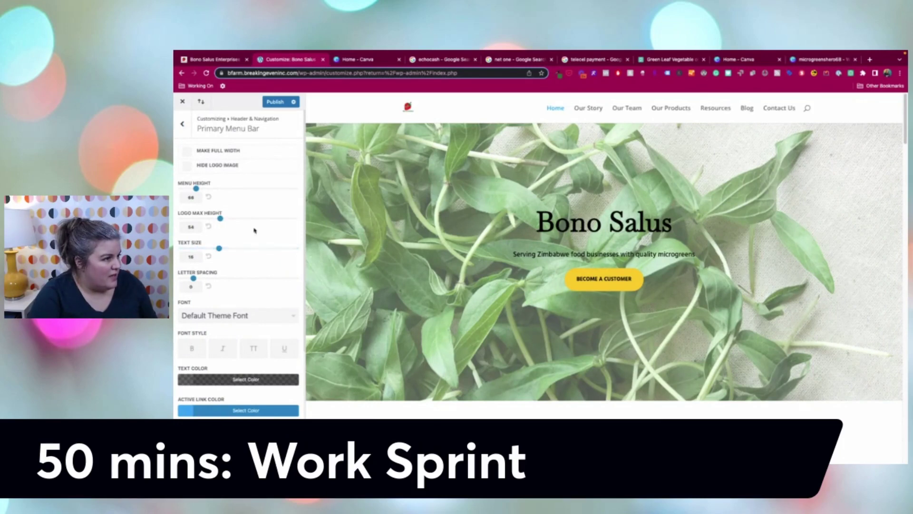
{"action": "scroll", "coordinate": [254, 230], "scroll_direction": "down", "scroll_amount": 3}
{"action": "scroll", "coordinate": [255, 230], "scroll_direction": "up", "scroll_amount": 3}
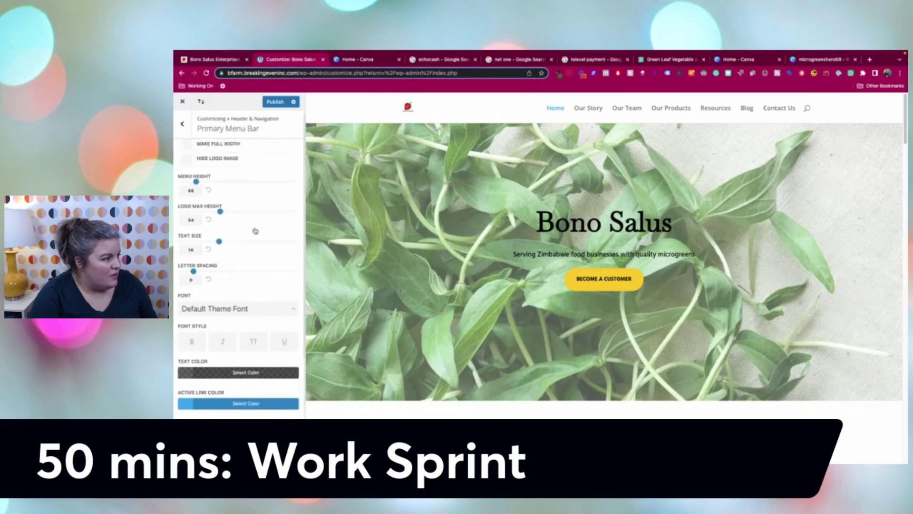
{"action": "left_click_drag", "start_coordinate": [220, 218], "coordinate": [297, 226]}
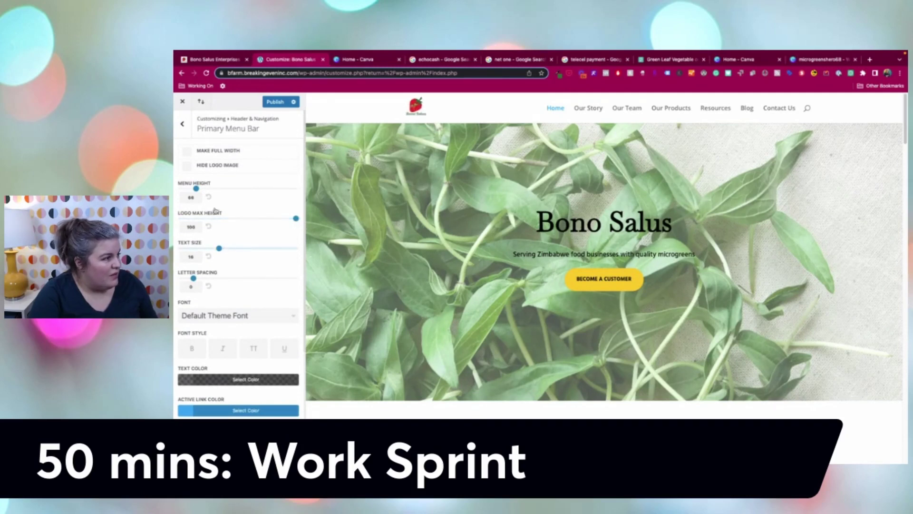
{"action": "left_click_drag", "start_coordinate": [196, 188], "coordinate": [210, 195]}
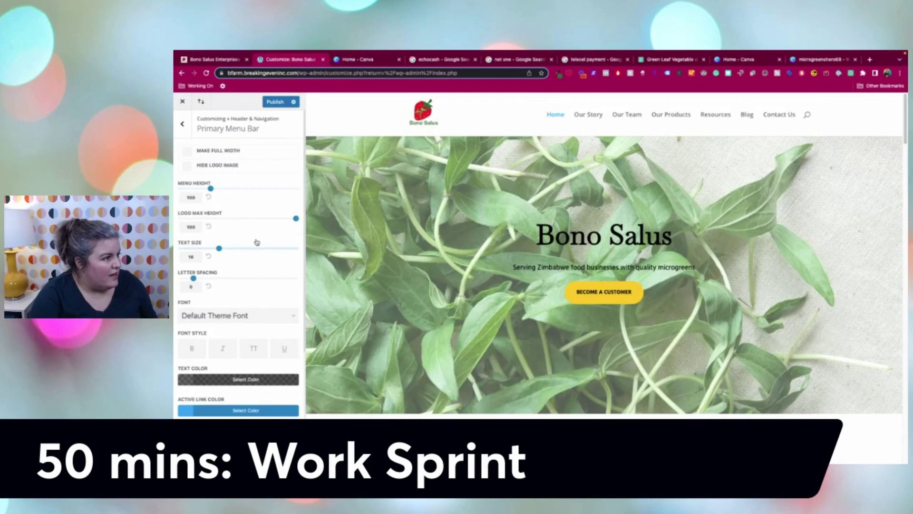
Change the primary menu's active link color to the light green from the saved palette.
{"action": "left_click", "coordinate": [247, 411]}
{"action": "scroll", "coordinate": [248, 413], "scroll_direction": "down", "scroll_amount": 5}
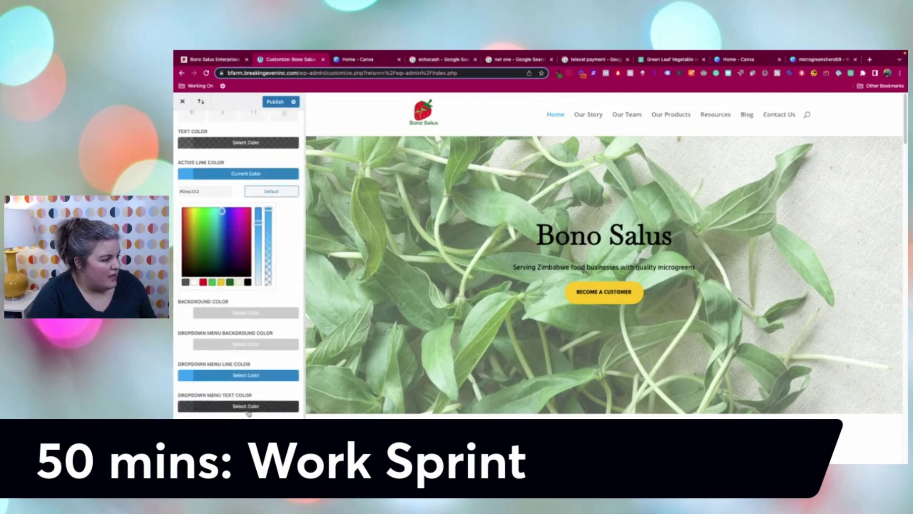
{"action": "left_click", "coordinate": [211, 279]}
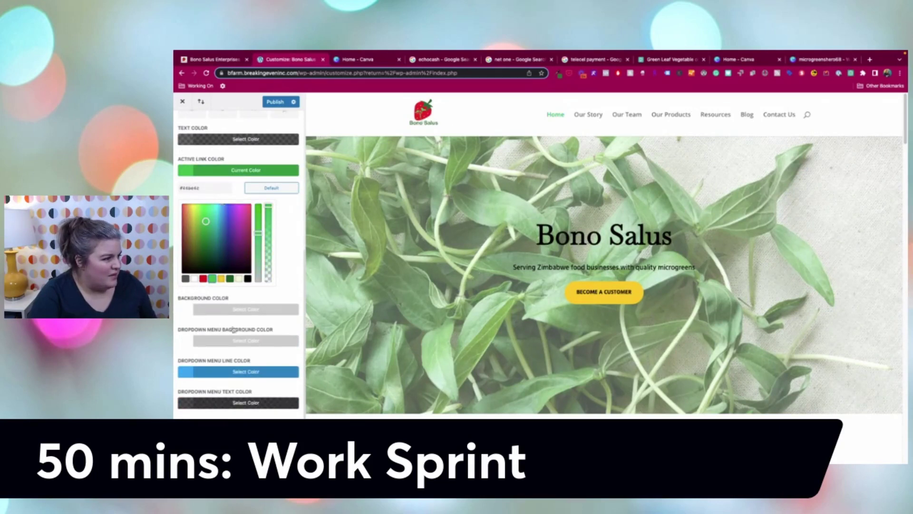
{"action": "left_click", "coordinate": [174, 189]}
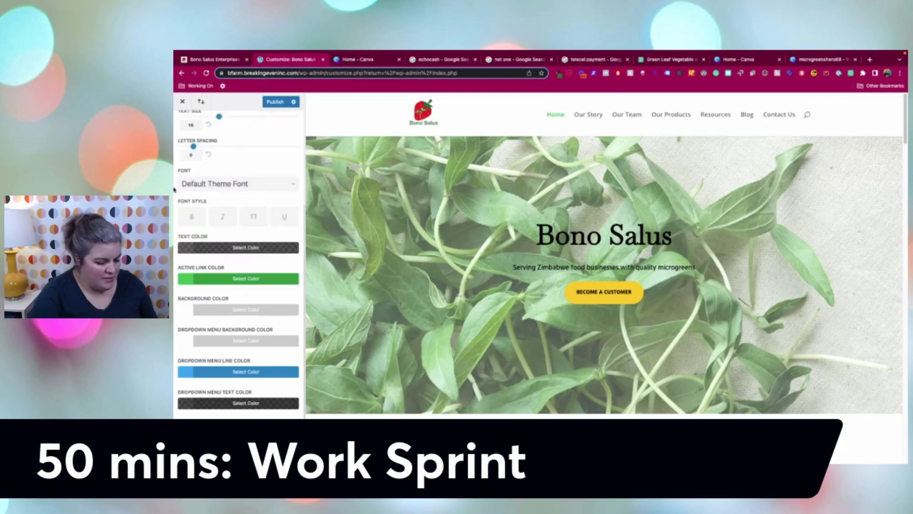
Clear the existing hex value of the dropdown menu line color.
{"action": "left_click", "coordinate": [253, 371]}
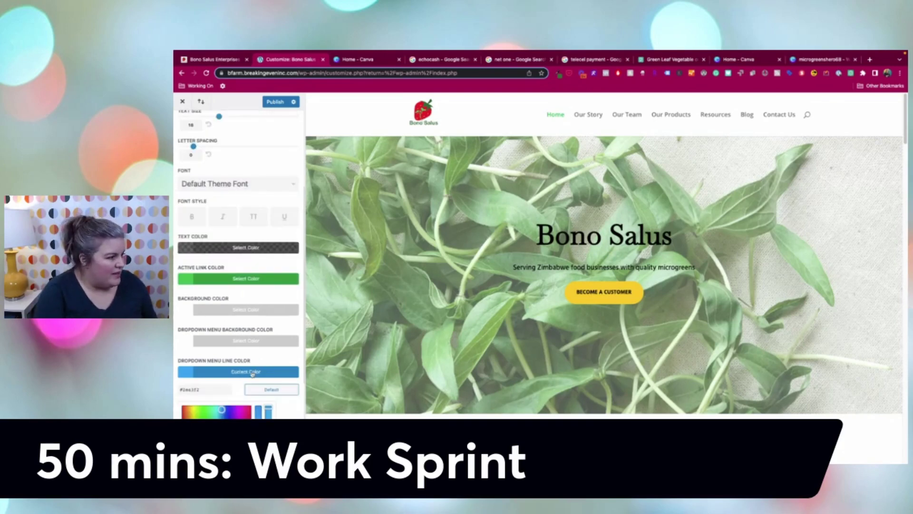
{"action": "left_click", "coordinate": [174, 382]}
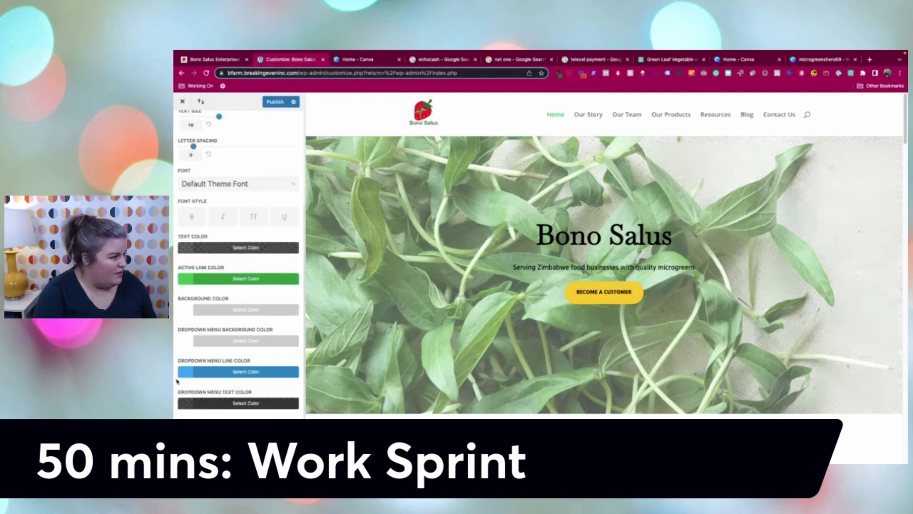
{"action": "left_click", "coordinate": [227, 375]}
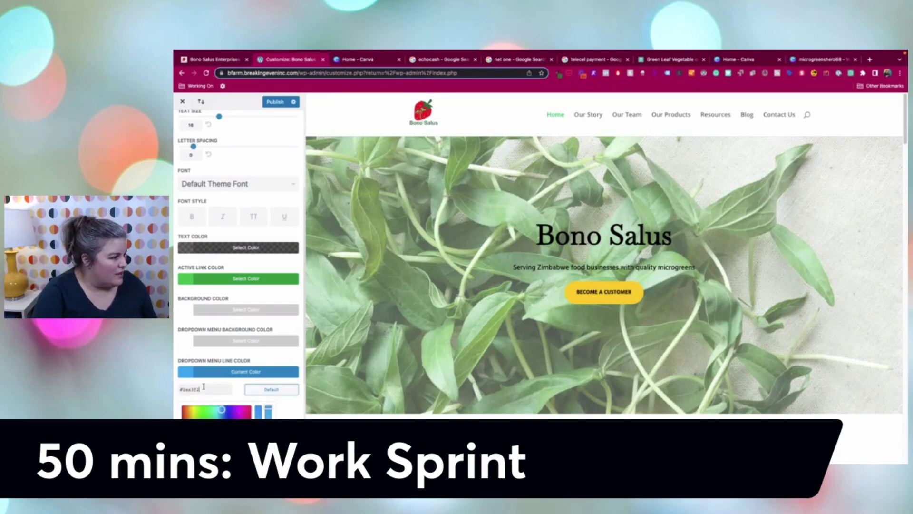
{"action": "left_click_drag", "start_coordinate": [203, 387], "coordinate": [180, 386]}
{"action": "key", "text": "BackSpace"}
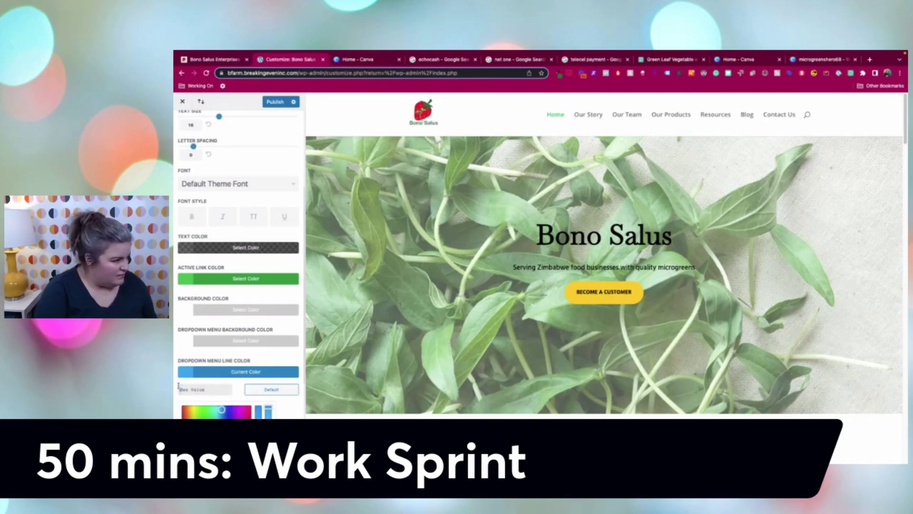
Copy the active link color's hex value and use #46be4c as the dropdown menu line color.
{"action": "left_click", "coordinate": [219, 279]}
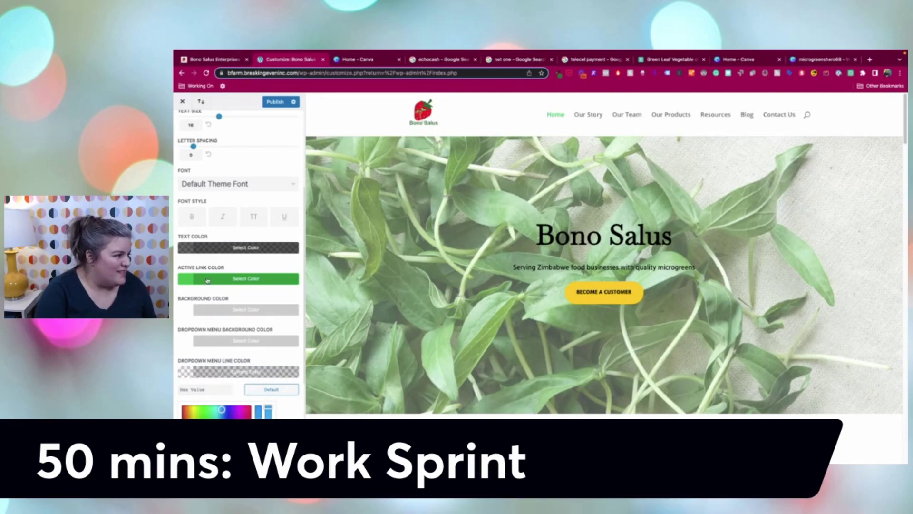
{"action": "left_click", "coordinate": [202, 279]}
{"action": "left_click", "coordinate": [202, 279]}
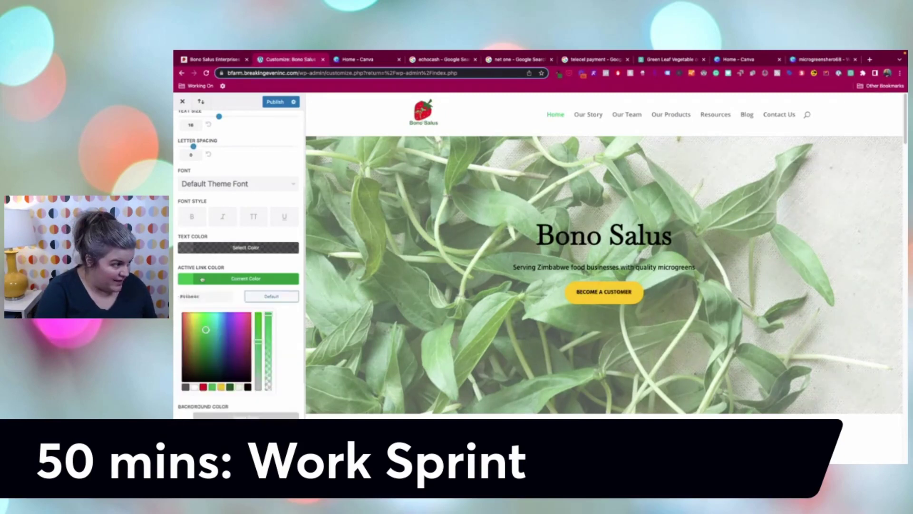
{"action": "left_click", "coordinate": [201, 297]}
{"action": "triple_click", "coordinate": [201, 296]}
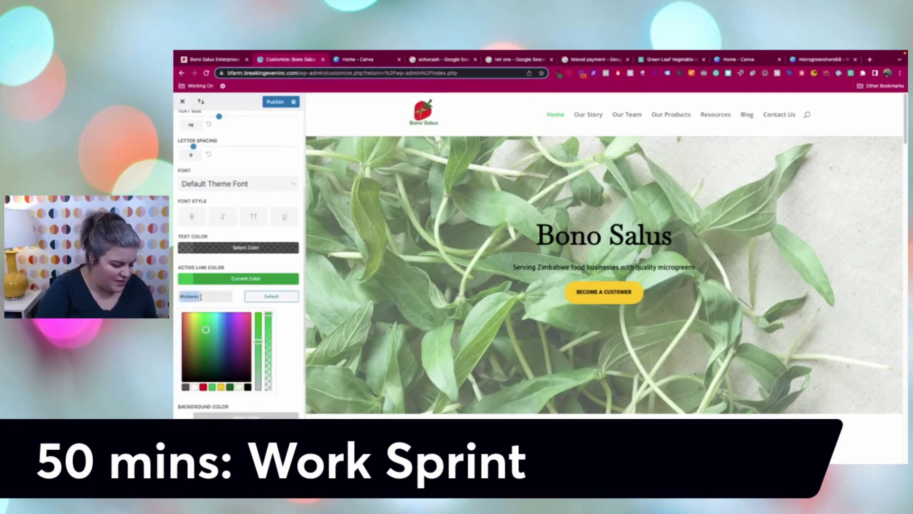
{"action": "scroll", "coordinate": [210, 333], "scroll_direction": "down", "scroll_amount": 3}
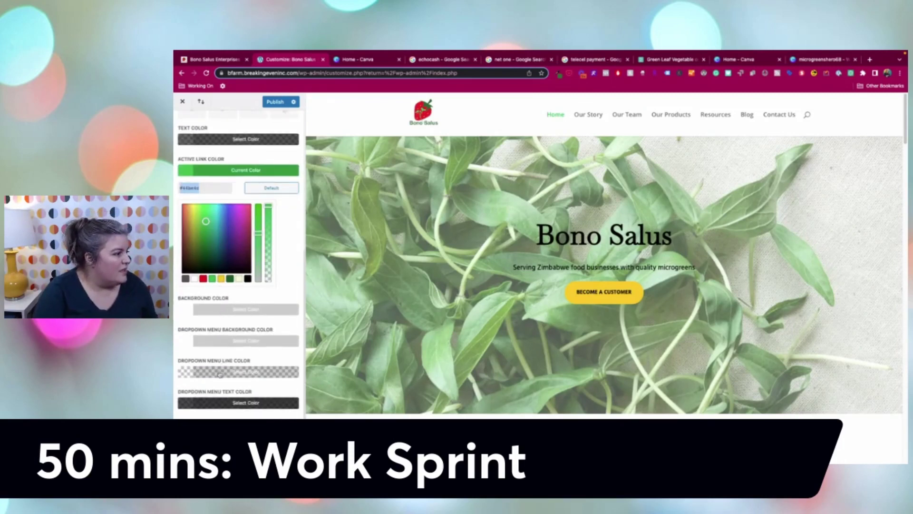
{"action": "left_click", "coordinate": [220, 373]}
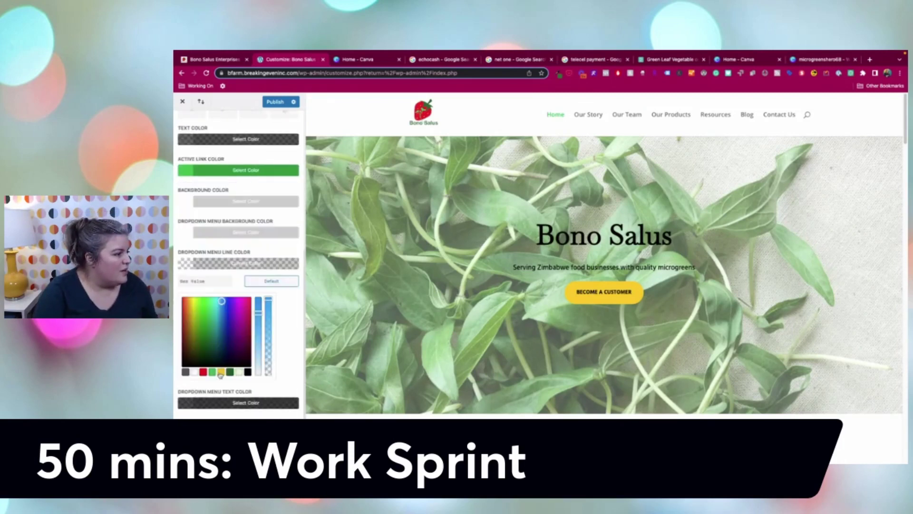
{"action": "left_click", "coordinate": [196, 281]}
{"action": "type", "text": "#46be4c"}
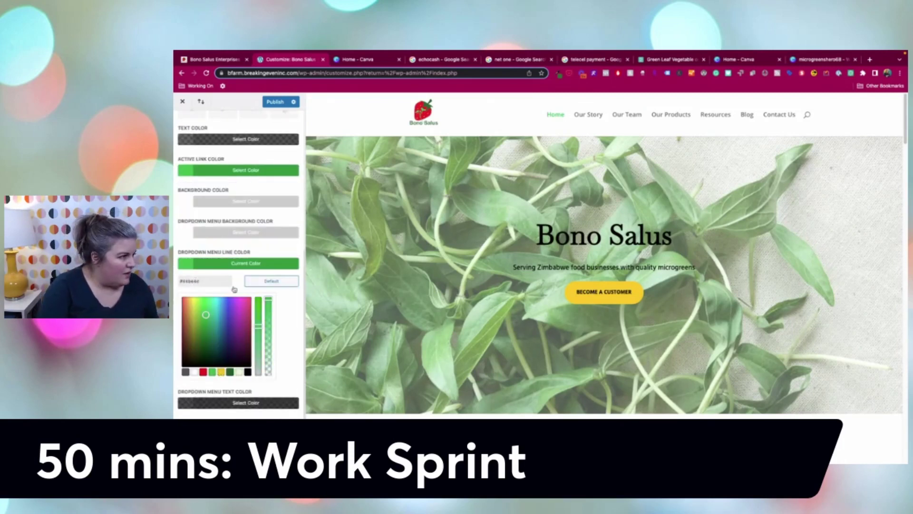
Check the updated header in the preview and publish the primary menu bar changes.
{"action": "scroll", "coordinate": [197, 204], "scroll_direction": "up", "scroll_amount": 5}
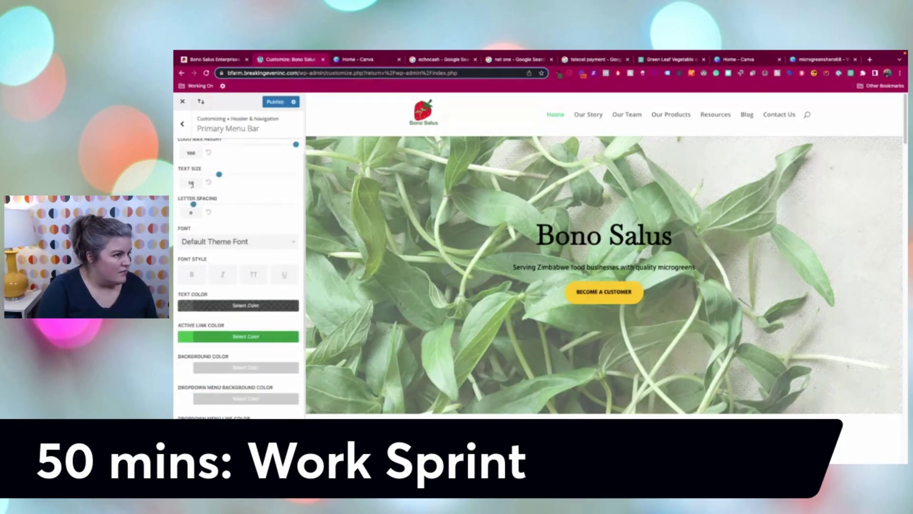
{"action": "scroll", "coordinate": [281, 153], "scroll_direction": "up", "scroll_amount": 2}
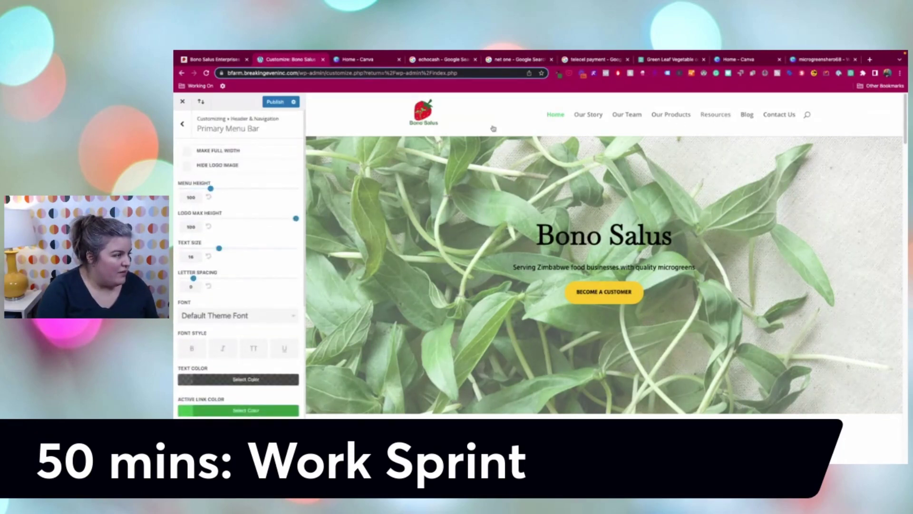
{"action": "left_click", "coordinate": [273, 103]}
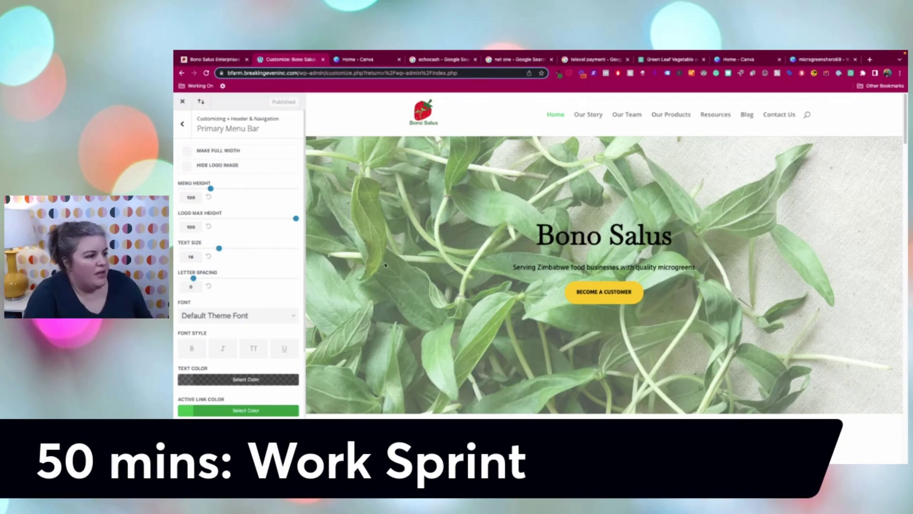
Look over the homepage preview's headings and inspect the first blog excerpt's CSS for its body font.
{"action": "scroll", "coordinate": [560, 233], "scroll_direction": "down", "scroll_amount": 2}
{"action": "scroll", "coordinate": [560, 233], "scroll_direction": "down", "scroll_amount": 3}
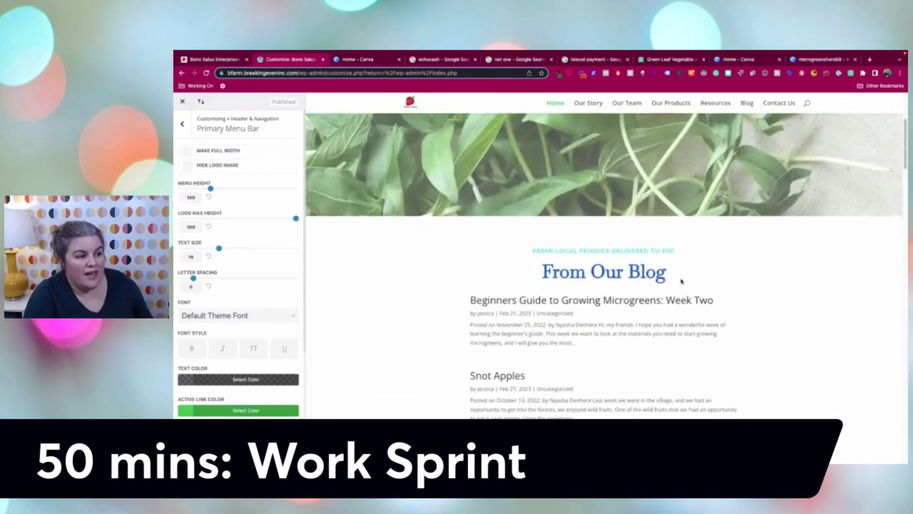
{"action": "left_click_drag", "start_coordinate": [681, 281], "coordinate": [536, 280]}
{"action": "scroll", "coordinate": [537, 281], "scroll_direction": "up", "scroll_amount": 5}
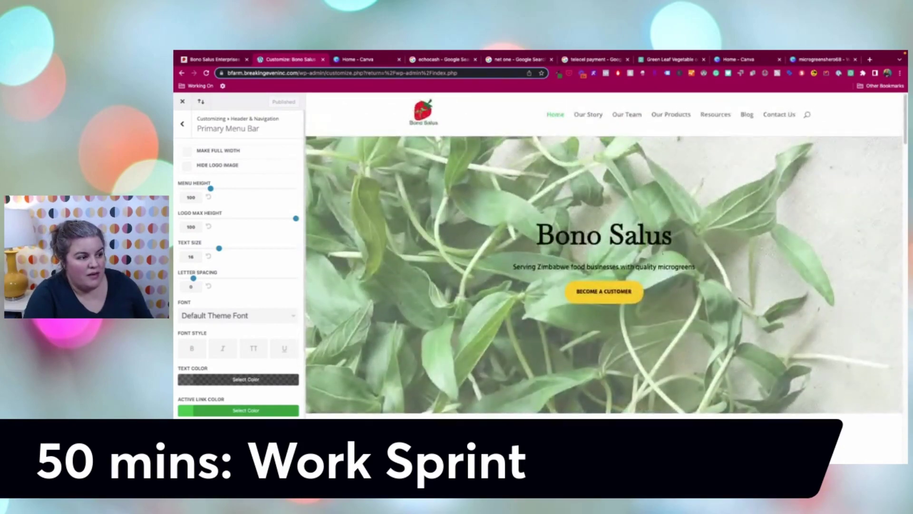
{"action": "left_click_drag", "start_coordinate": [665, 244], "coordinate": [504, 241]}
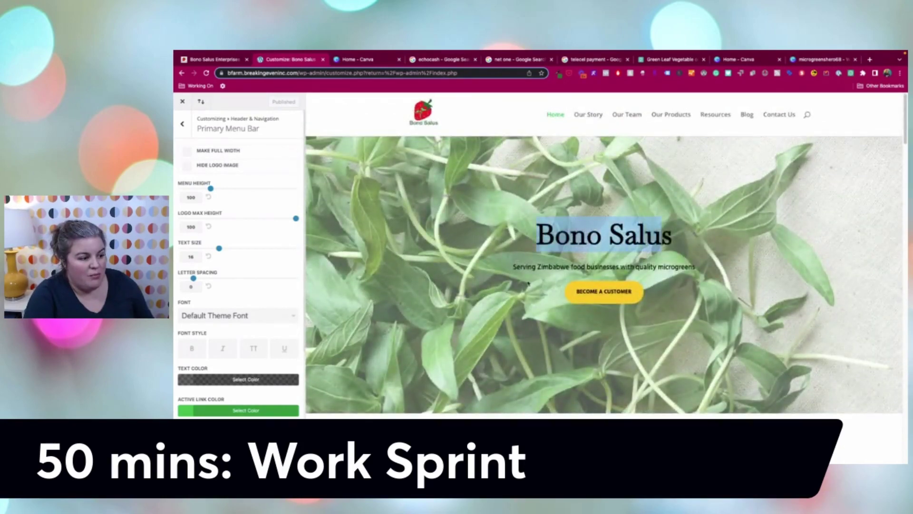
{"action": "scroll", "coordinate": [529, 284], "scroll_direction": "down", "scroll_amount": 3}
{"action": "left_click_drag", "start_coordinate": [592, 280], "coordinate": [465, 260]}
{"action": "right_click", "coordinate": [526, 262]}
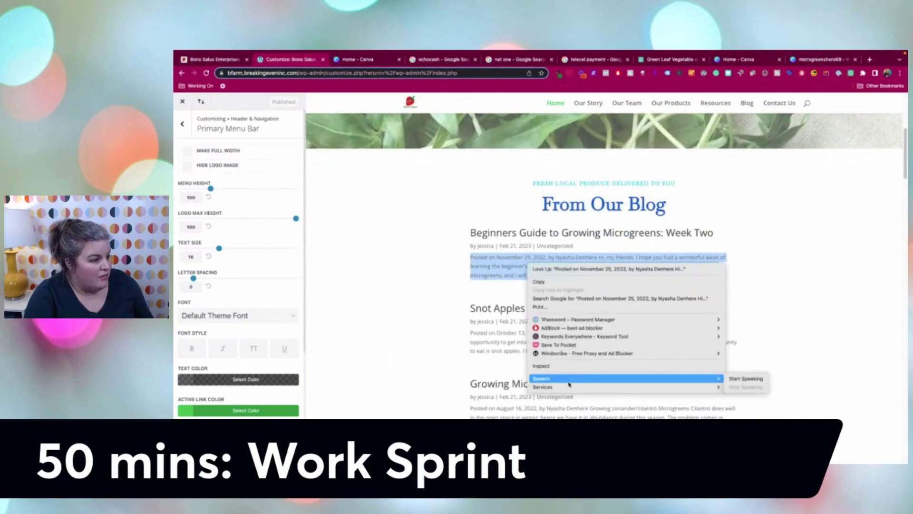
{"action": "left_click", "coordinate": [566, 366]}
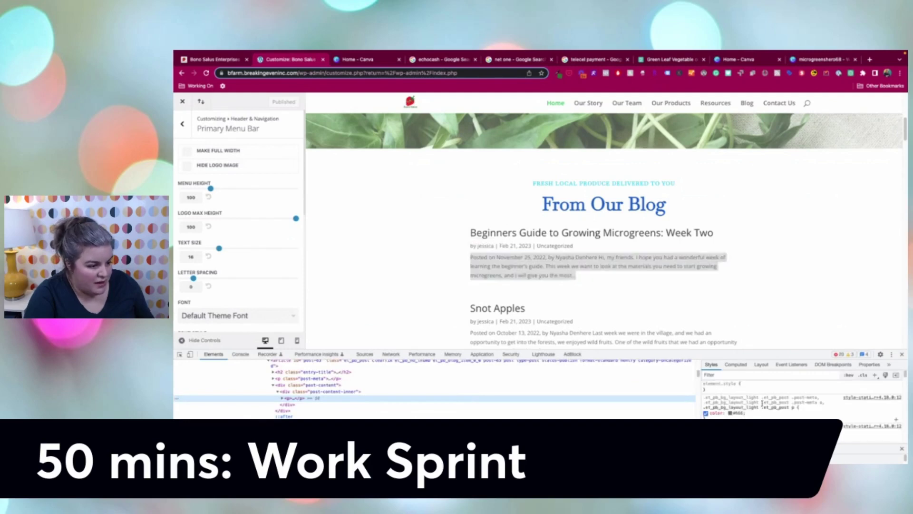
{"action": "scroll", "coordinate": [763, 405], "scroll_direction": "down", "scroll_amount": 3}
{"action": "scroll", "coordinate": [761, 405], "scroll_direction": "down", "scroll_amount": 5}
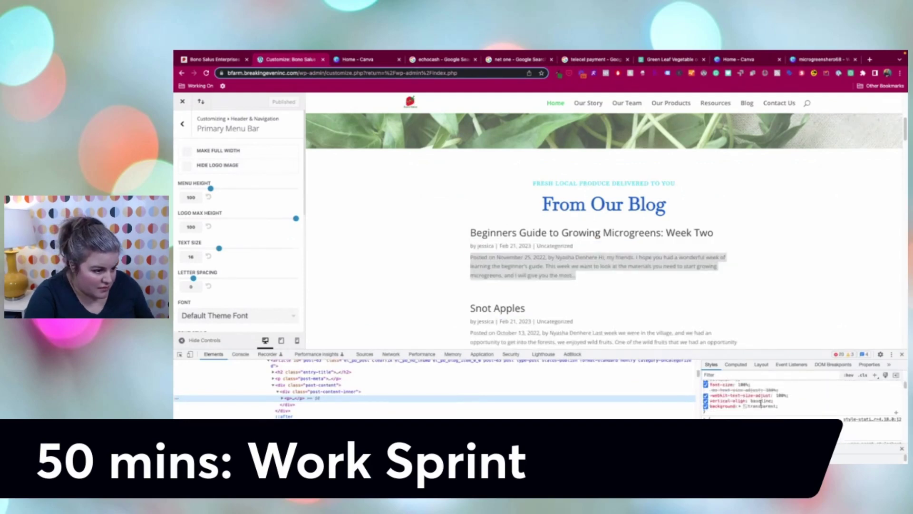
{"action": "scroll", "coordinate": [761, 403], "scroll_direction": "down", "scroll_amount": 3}
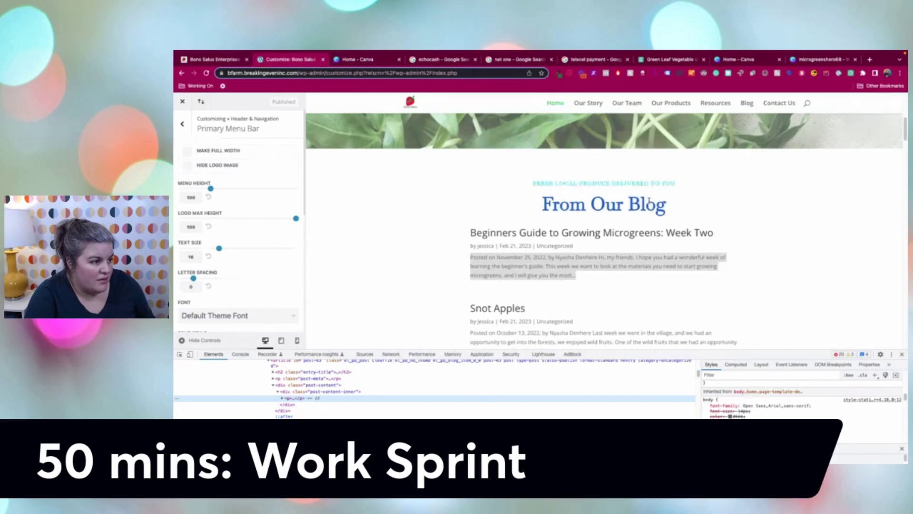
Inspect the CSS of the "From Our Blog" heading for its font family, and close the developer tools.
{"action": "left_click_drag", "start_coordinate": [665, 205], "coordinate": [542, 205]}
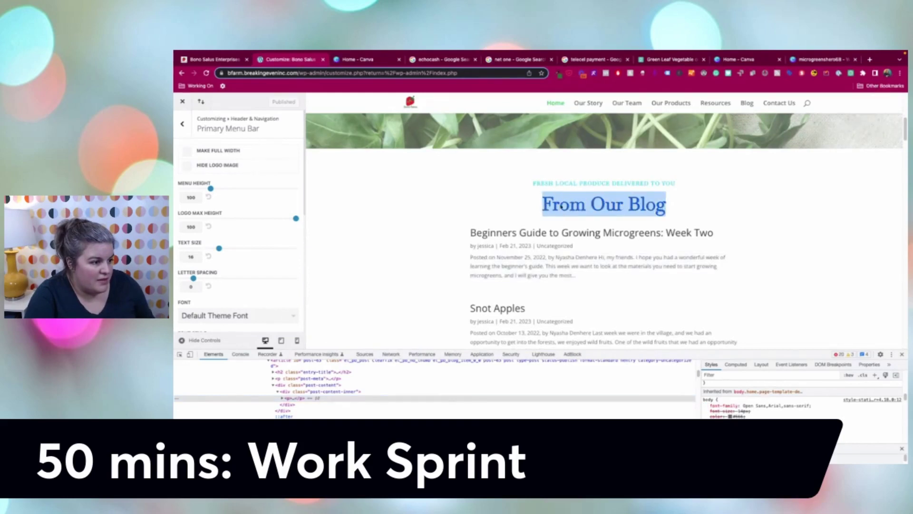
{"action": "right_click", "coordinate": [563, 204]}
{"action": "left_click", "coordinate": [628, 306]}
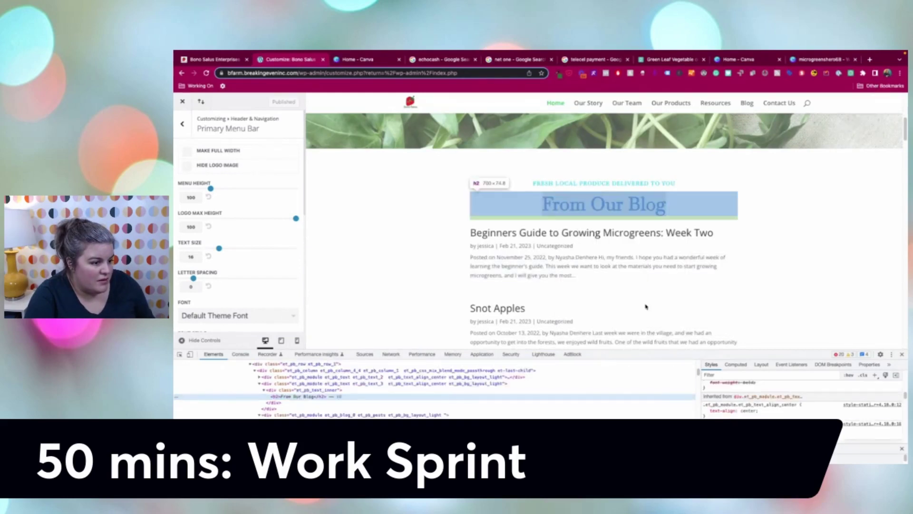
{"action": "scroll", "coordinate": [760, 409], "scroll_direction": "down", "scroll_amount": 5}
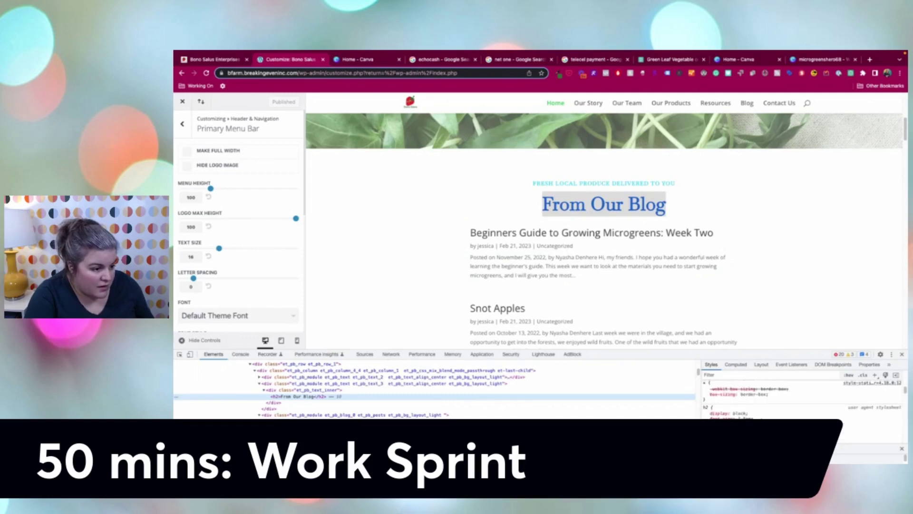
{"action": "scroll", "coordinate": [760, 417], "scroll_direction": "down", "scroll_amount": 5}
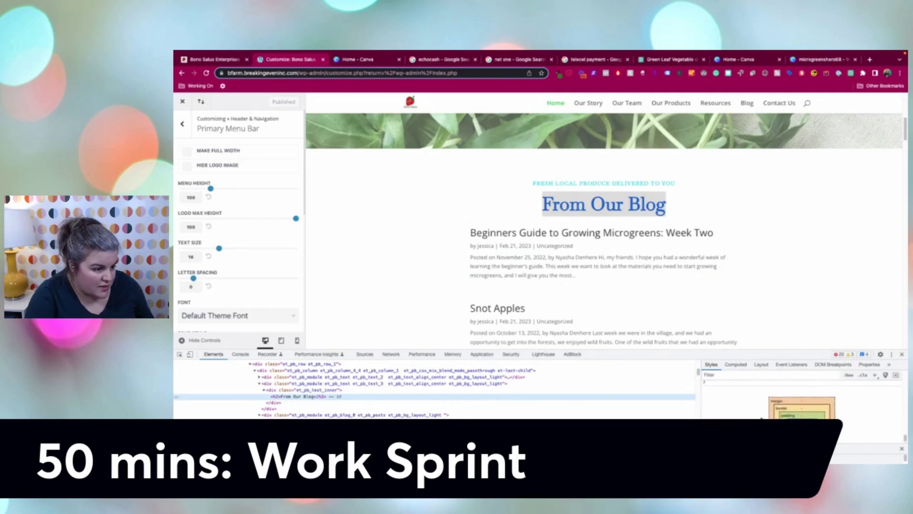
{"action": "scroll", "coordinate": [760, 417], "scroll_direction": "up", "scroll_amount": 10}
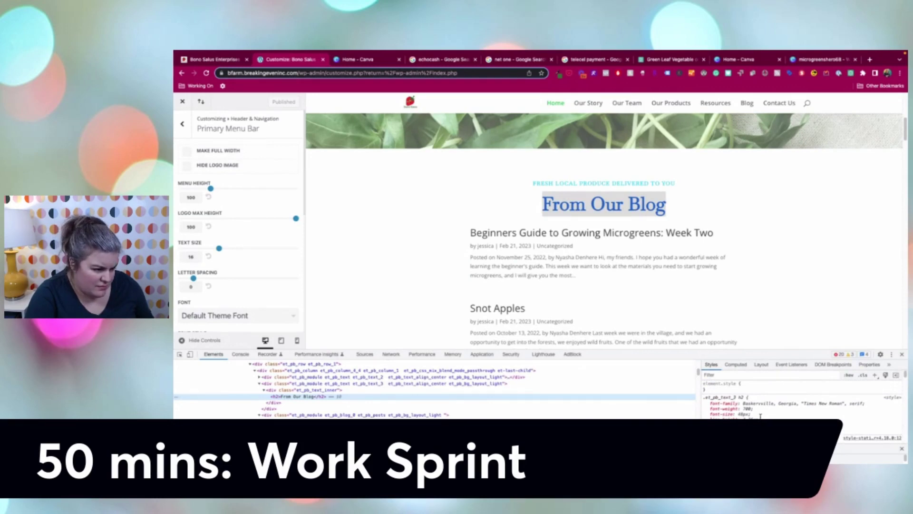
{"action": "left_click", "coordinate": [902, 355]}
Set the primary menu bar's font to Arial.
{"action": "scroll", "coordinate": [311, 368], "scroll_direction": "up", "scroll_amount": 4}
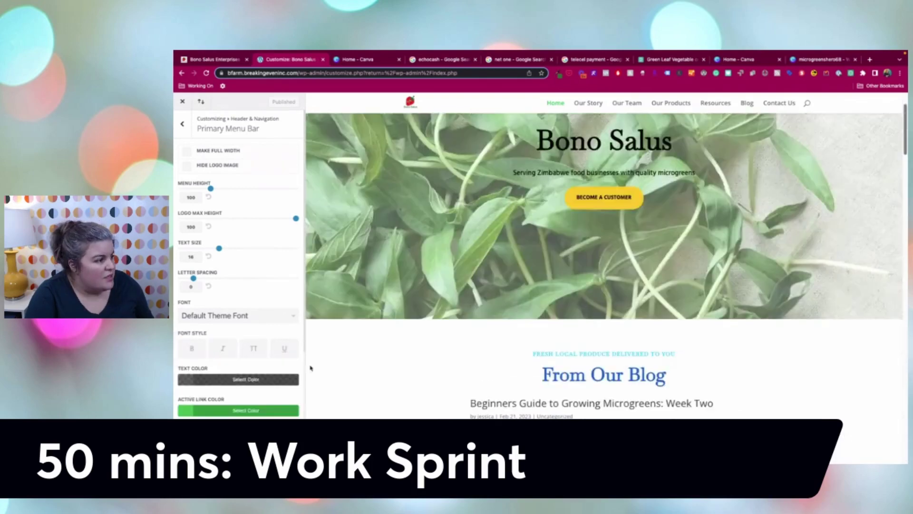
{"action": "left_click", "coordinate": [230, 316]}
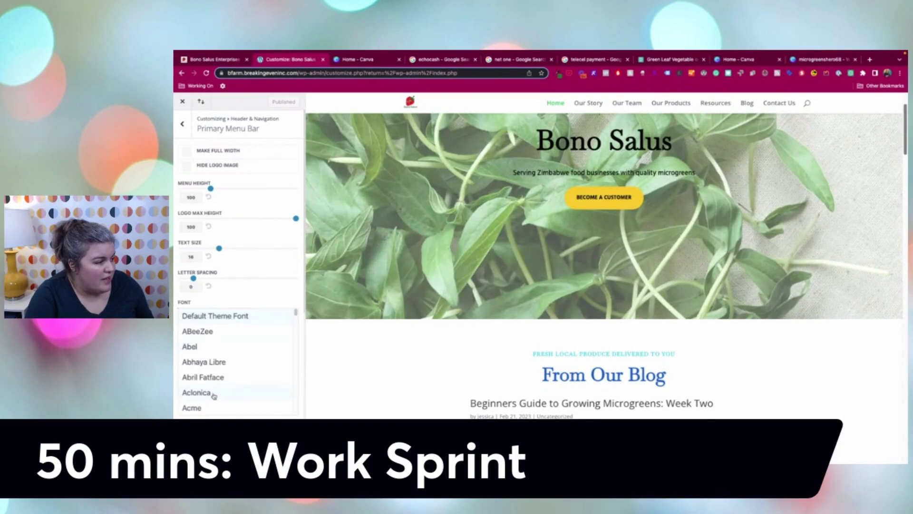
{"action": "scroll", "coordinate": [213, 395], "scroll_direction": "down", "scroll_amount": 3}
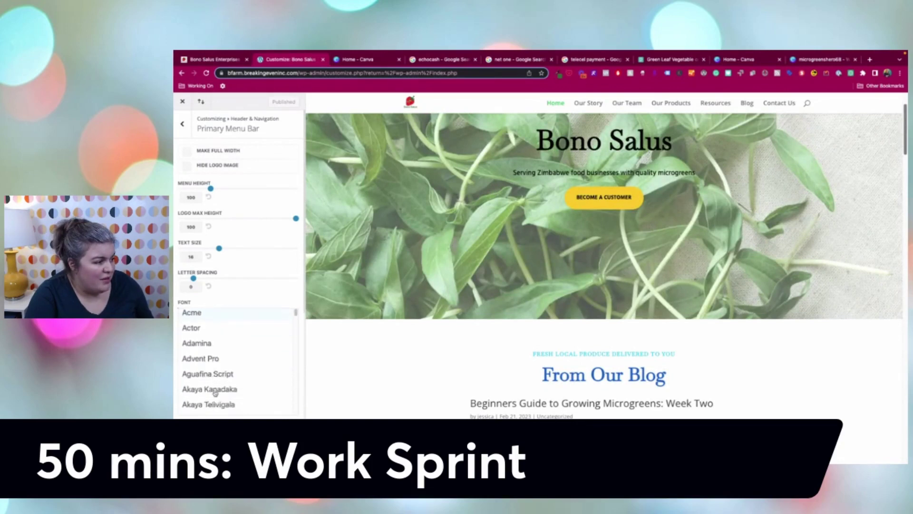
{"action": "scroll", "coordinate": [215, 393], "scroll_direction": "down", "scroll_amount": 10}
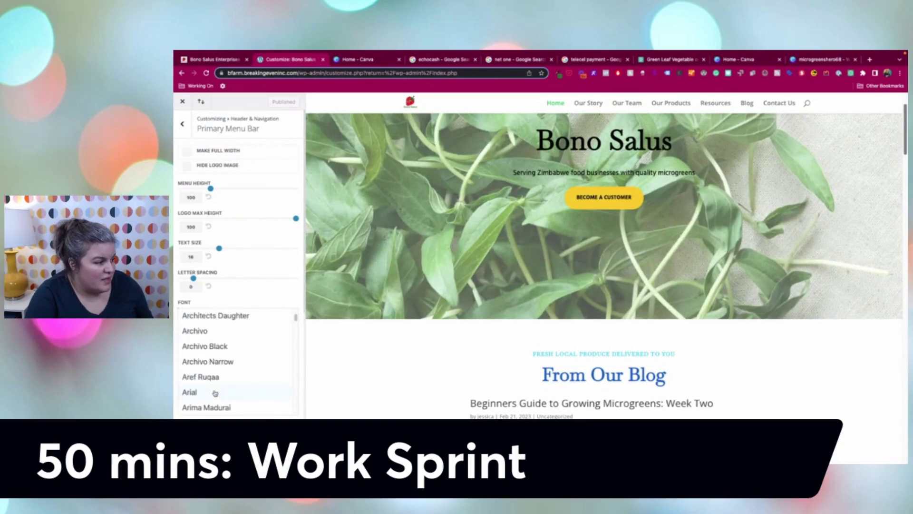
{"action": "left_click", "coordinate": [215, 393]}
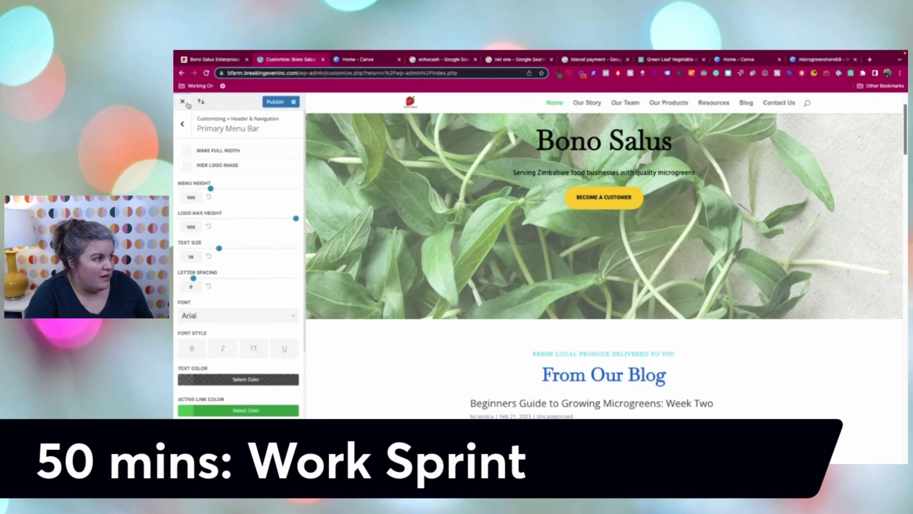
Go to the typography options in the general settings and set the header font to Baskervville.
{"action": "left_click", "coordinate": [183, 124]}
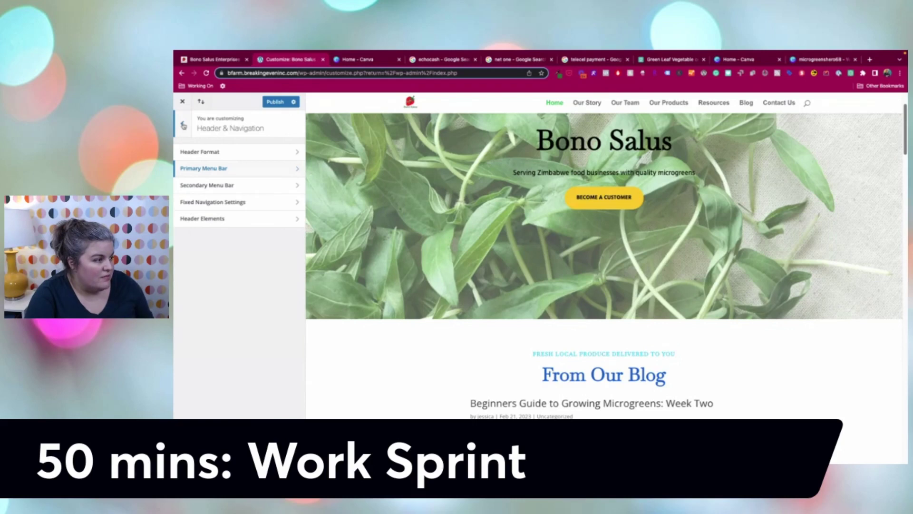
{"action": "left_click", "coordinate": [183, 125]}
{"action": "left_click", "coordinate": [214, 191]}
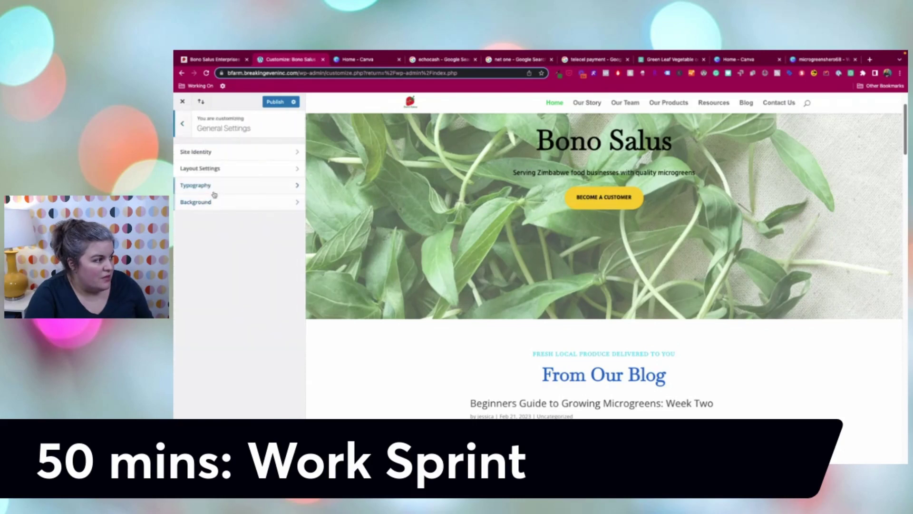
{"action": "left_click", "coordinate": [214, 190]}
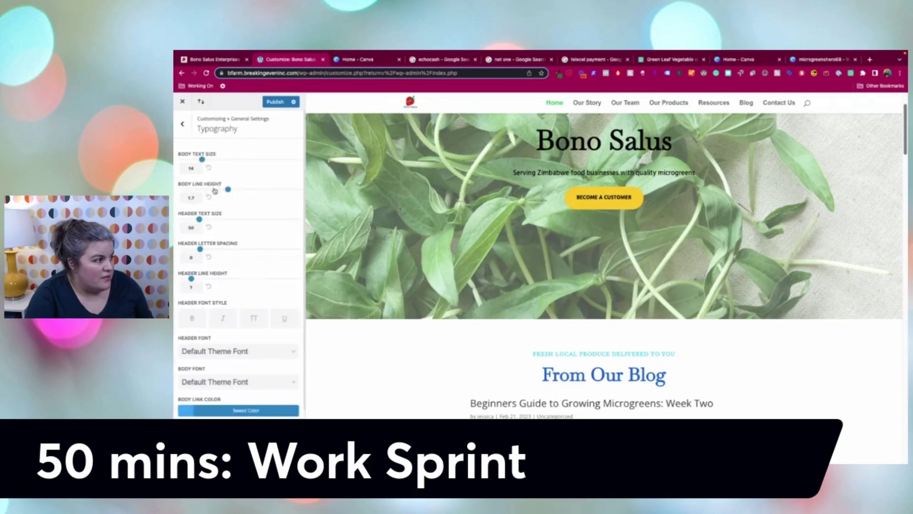
{"action": "left_click", "coordinate": [234, 350]}
{"action": "scroll", "coordinate": [223, 379], "scroll_direction": "down", "scroll_amount": 10}
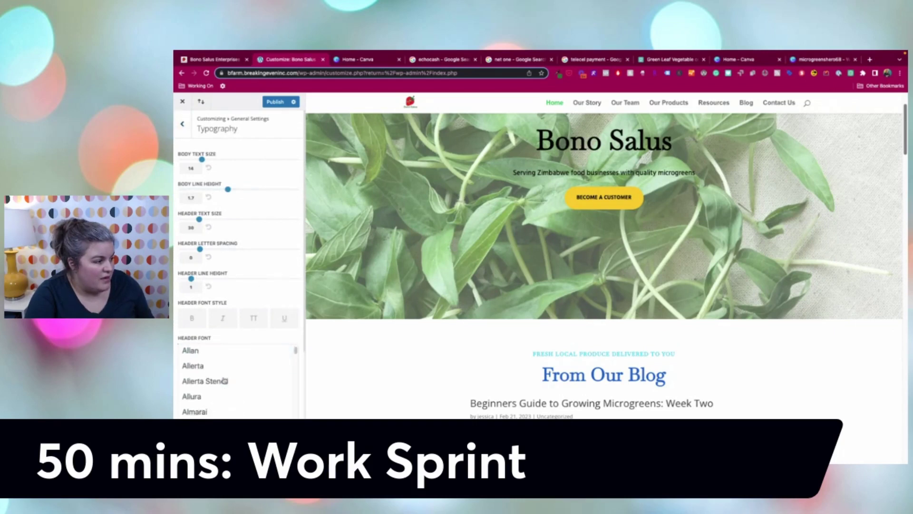
{"action": "scroll", "coordinate": [225, 381], "scroll_direction": "down", "scroll_amount": 15}
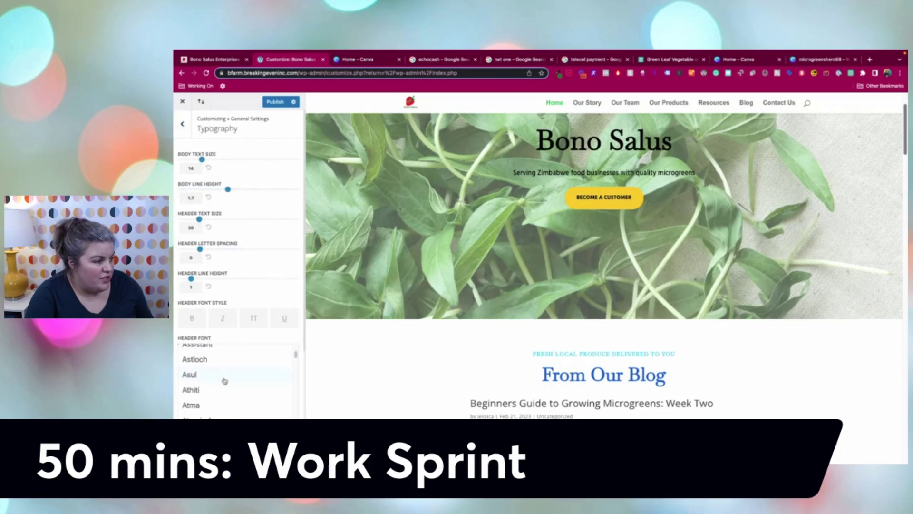
{"action": "scroll", "coordinate": [225, 381], "scroll_direction": "down", "scroll_amount": 10}
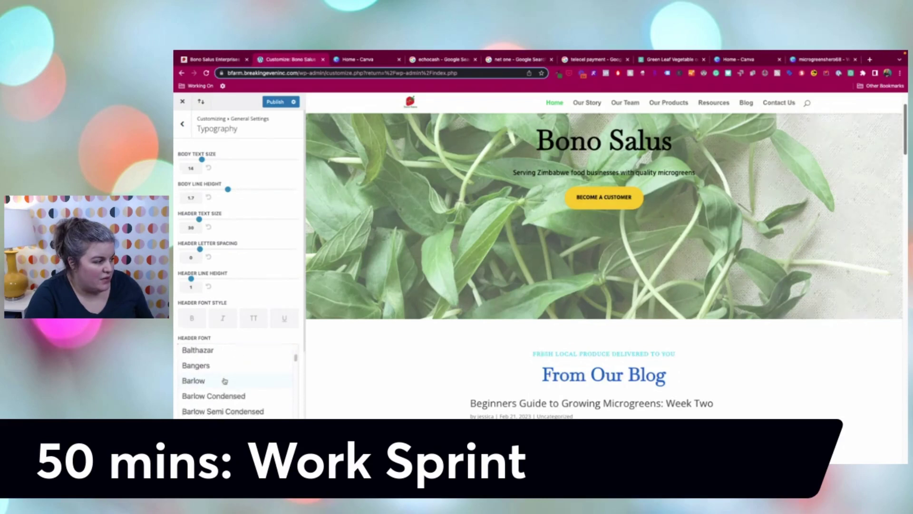
{"action": "scroll", "coordinate": [224, 381], "scroll_direction": "down", "scroll_amount": 5}
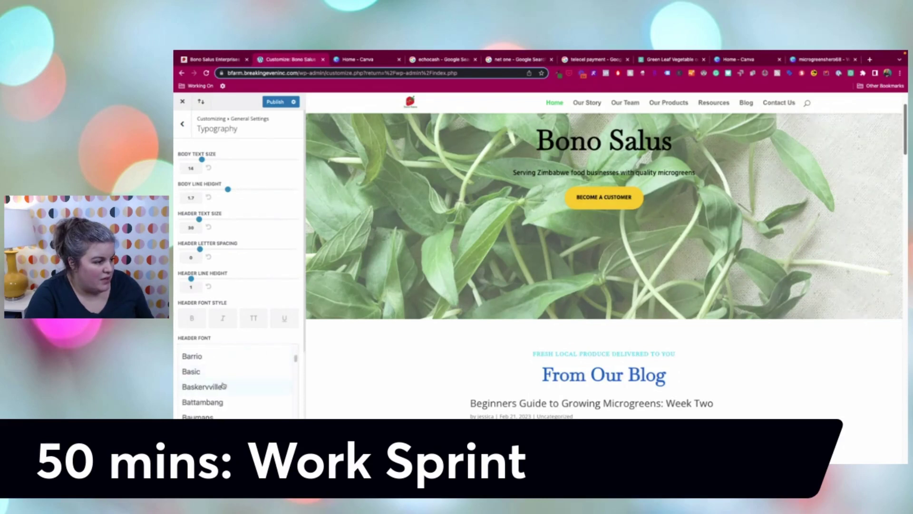
{"action": "left_click", "coordinate": [205, 386]}
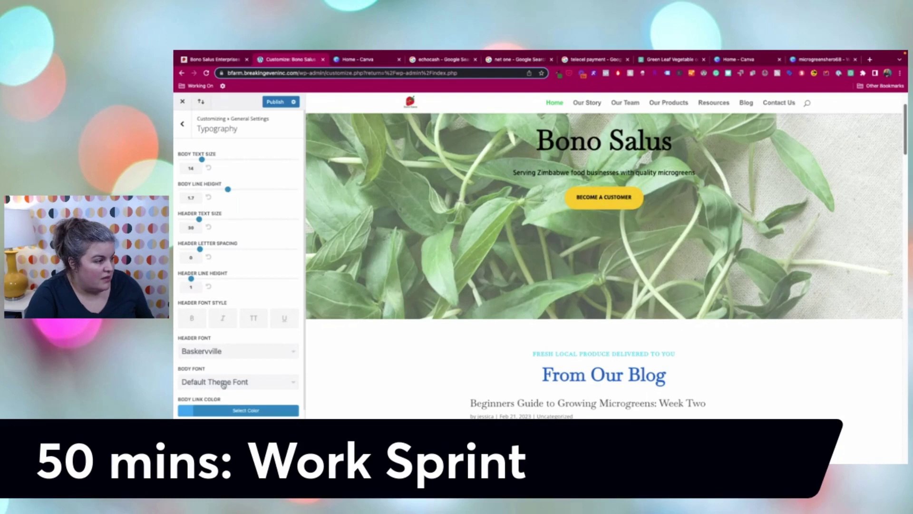
Set the site's body font to Arial.
{"action": "left_click", "coordinate": [229, 388]}
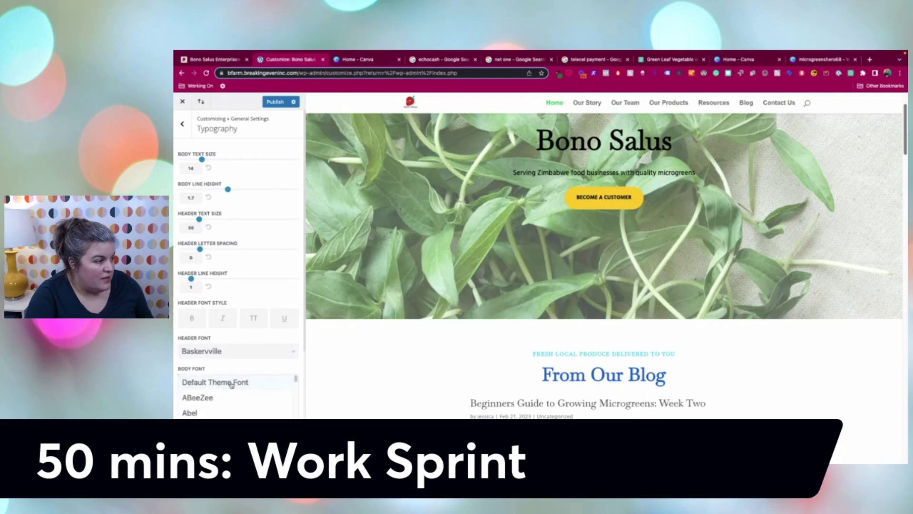
{"action": "scroll", "coordinate": [202, 404], "scroll_direction": "down", "scroll_amount": 3}
{"action": "scroll", "coordinate": [202, 404], "scroll_direction": "down", "scroll_amount": 6}
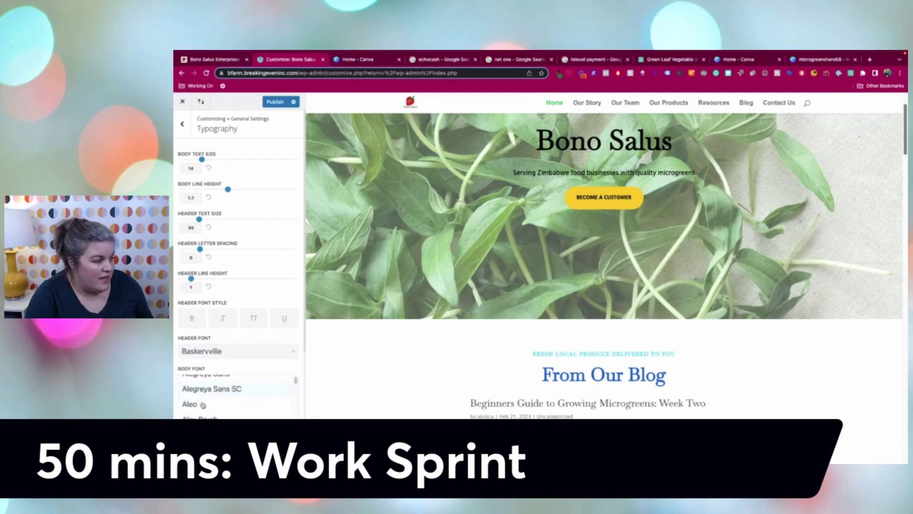
{"action": "scroll", "coordinate": [203, 404], "scroll_direction": "down", "scroll_amount": 6}
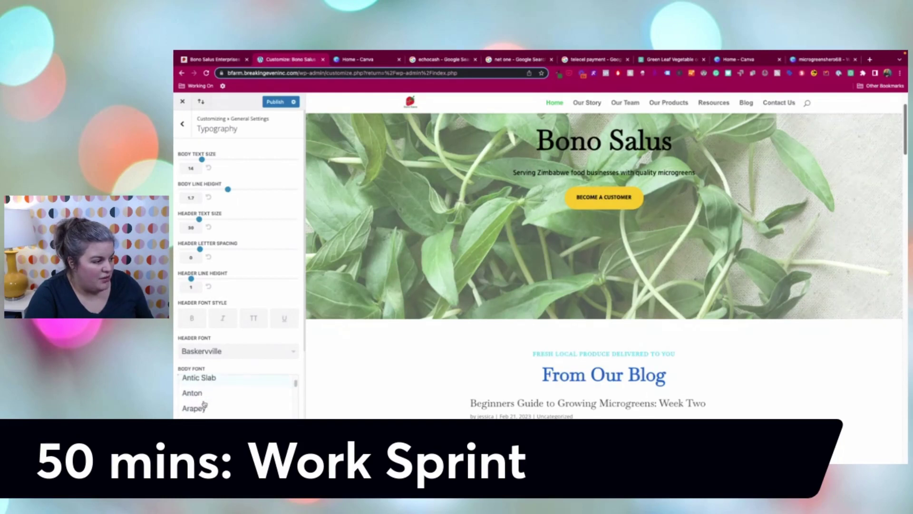
{"action": "scroll", "coordinate": [204, 404], "scroll_direction": "down", "scroll_amount": 3}
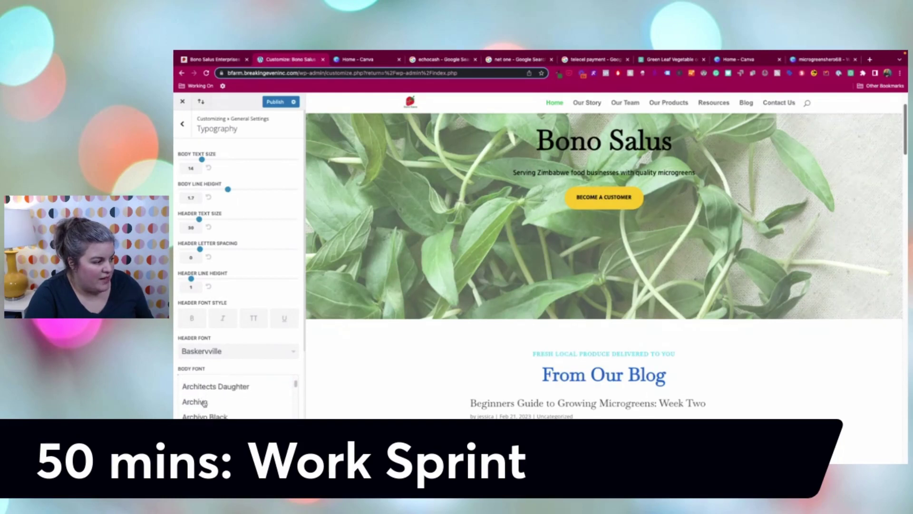
{"action": "scroll", "coordinate": [204, 404], "scroll_direction": "down", "scroll_amount": 2}
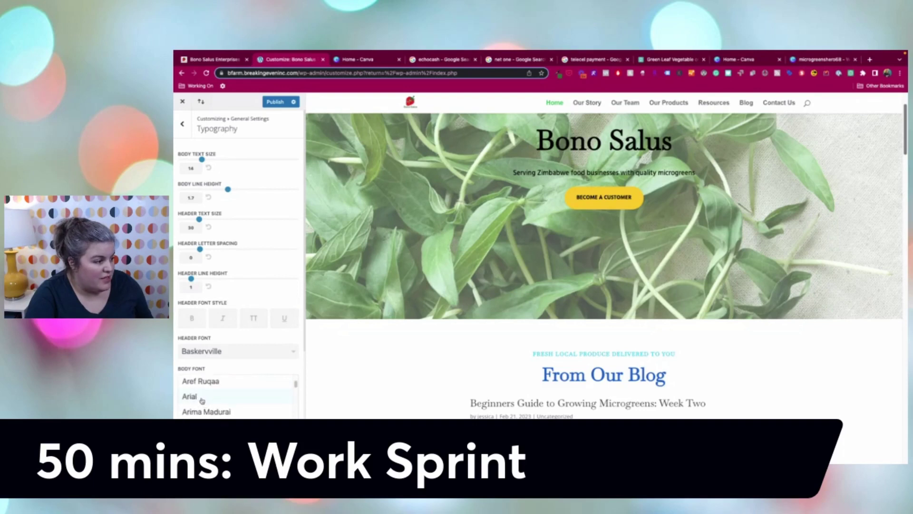
{"action": "left_click", "coordinate": [202, 400]}
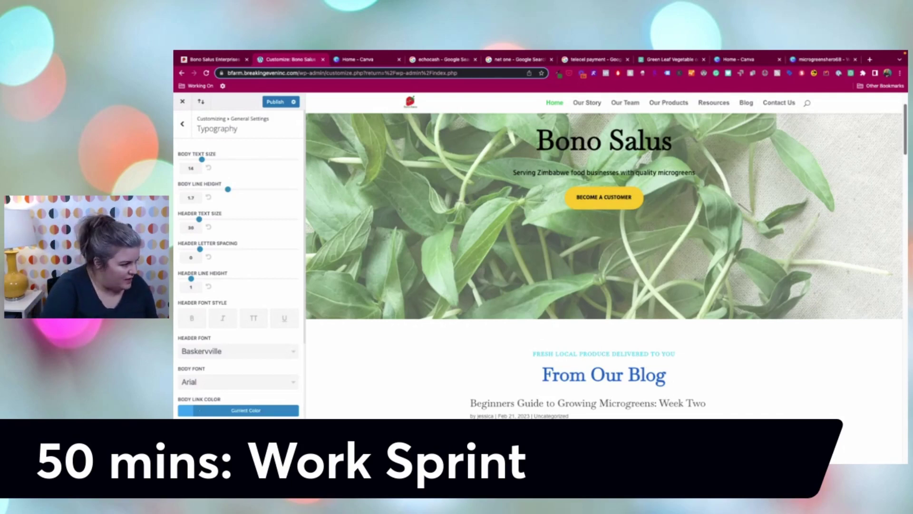
Set the body link color to #46be4c and publish the font and color changes.
{"action": "type", "text": "#44be4c"}
{"action": "scroll", "coordinate": [258, 410], "scroll_direction": "down", "scroll_amount": 3}
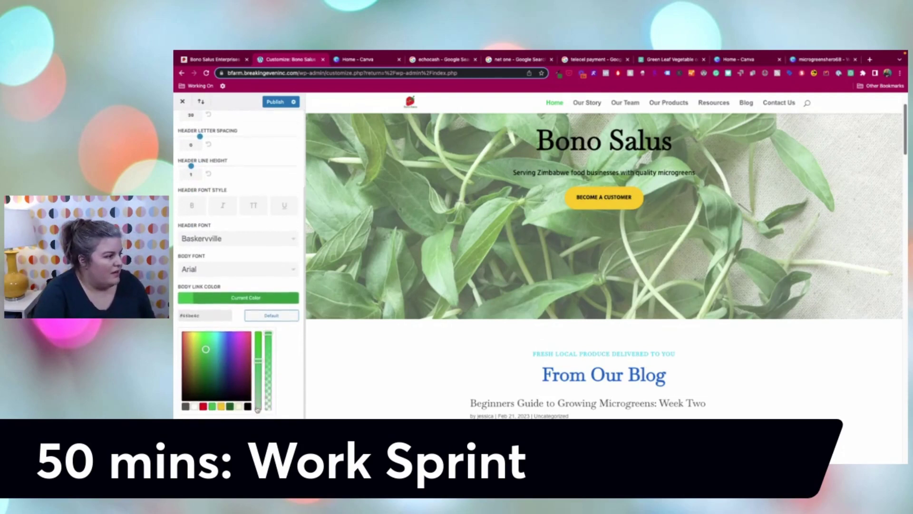
{"action": "scroll", "coordinate": [257, 409], "scroll_direction": "up", "scroll_amount": 3}
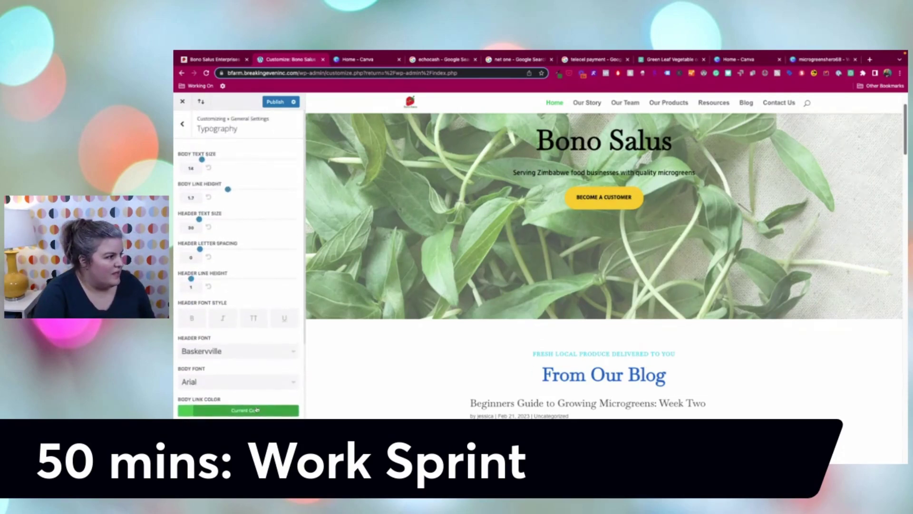
{"action": "left_click", "coordinate": [279, 102]}
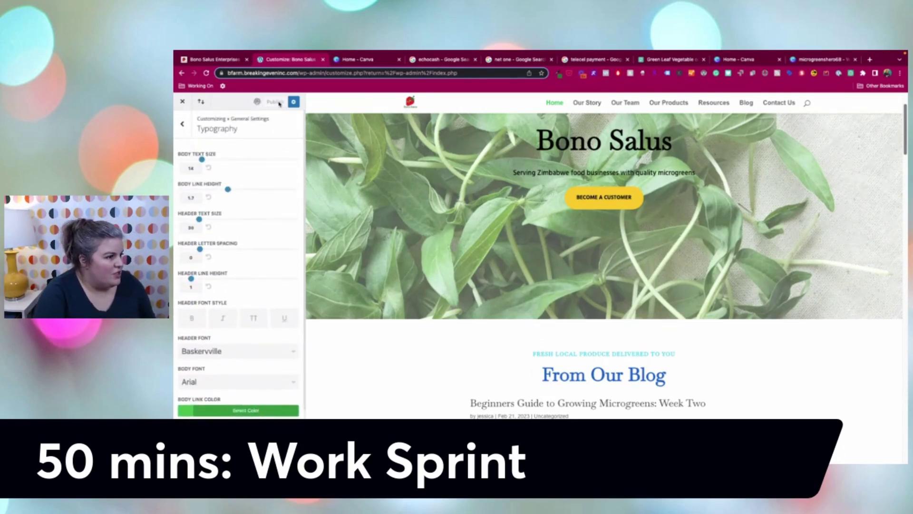
Return to the main customizer options and check the new fonts on the Our Story and Resources pages in the preview.
{"action": "left_click", "coordinate": [189, 125]}
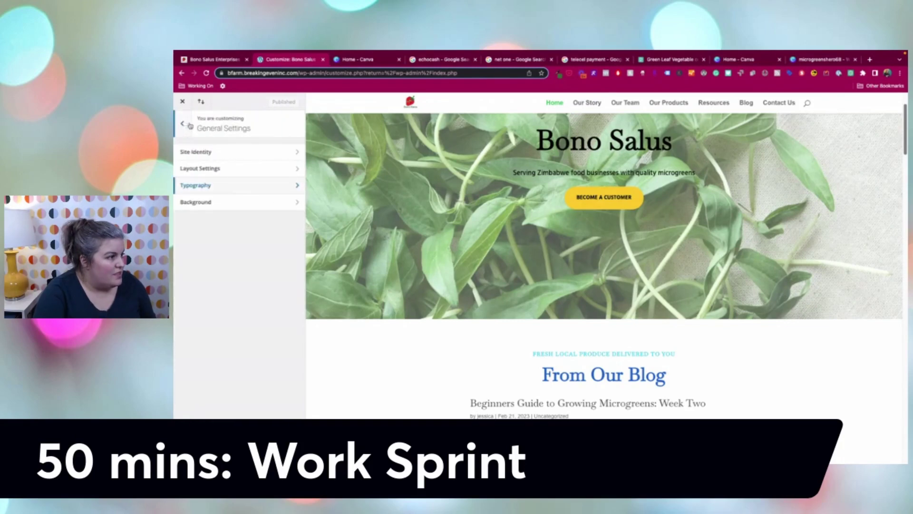
{"action": "left_click", "coordinate": [189, 125]}
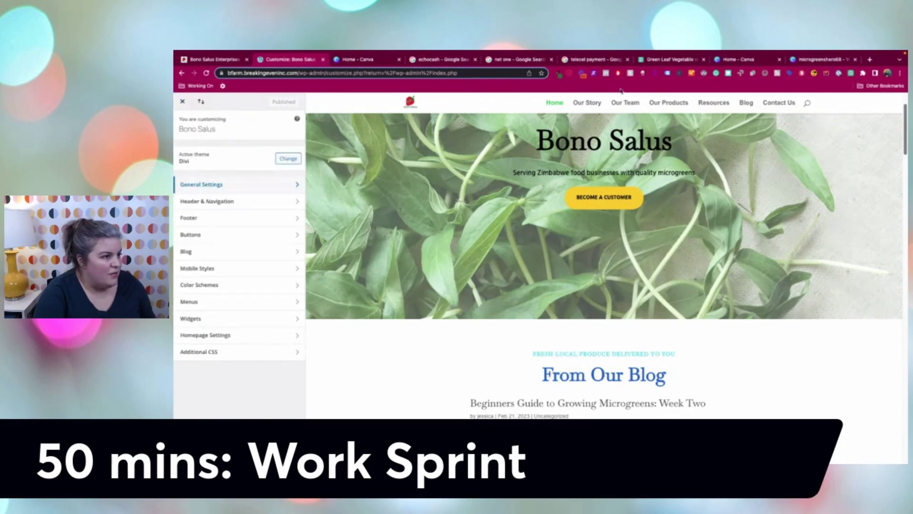
{"action": "left_click", "coordinate": [589, 104]}
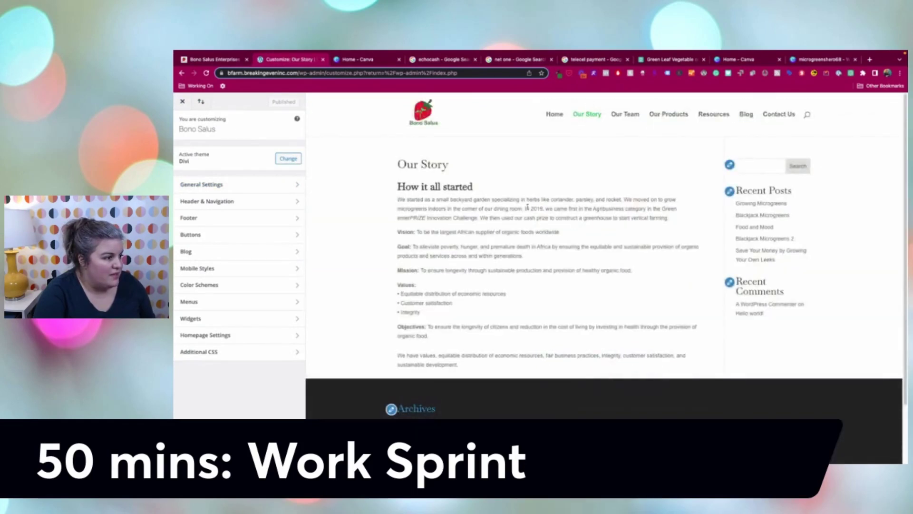
{"action": "left_click", "coordinate": [708, 115]}
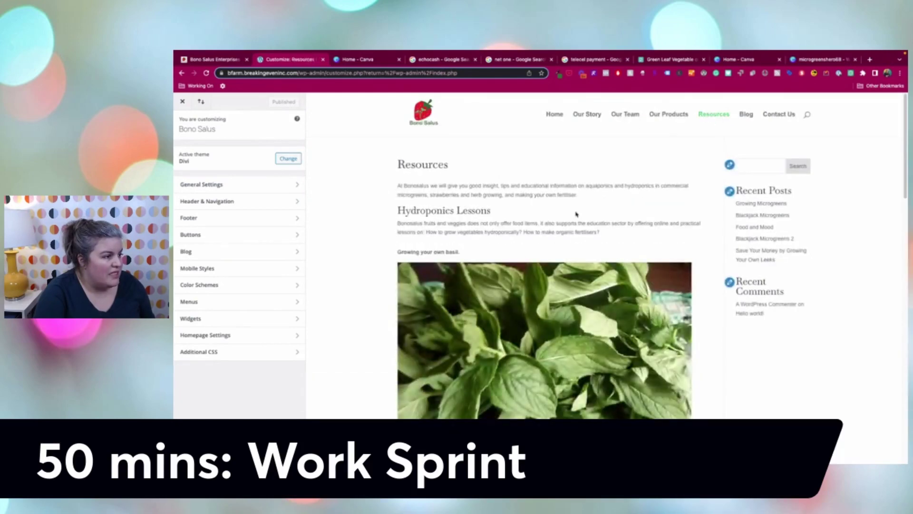
{"action": "scroll", "coordinate": [571, 233], "scroll_direction": "down", "scroll_amount": 6}
{"action": "scroll", "coordinate": [565, 248], "scroll_direction": "down", "scroll_amount": 10}
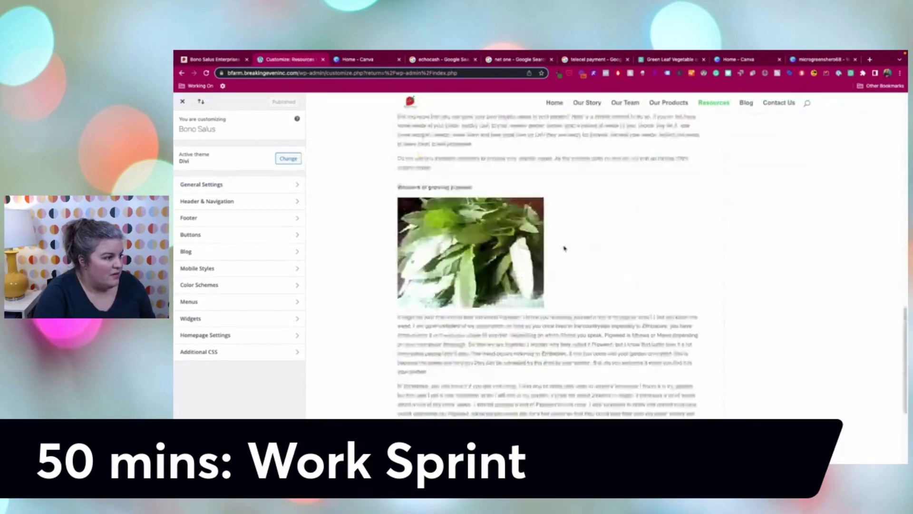
{"action": "scroll", "coordinate": [564, 245], "scroll_direction": "up", "scroll_amount": 15}
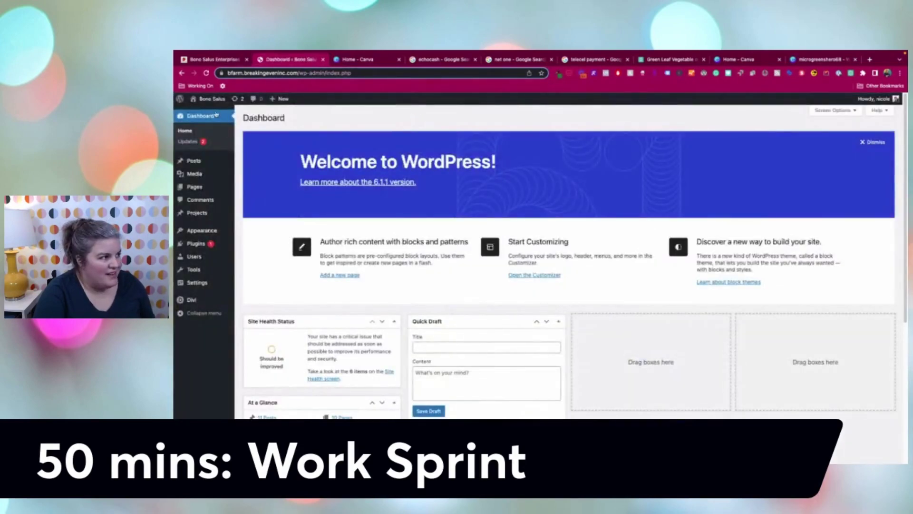
Open the live homepage, look at its blog section, and enable the Visual Builder for the page.
{"action": "left_click", "coordinate": [216, 114]}
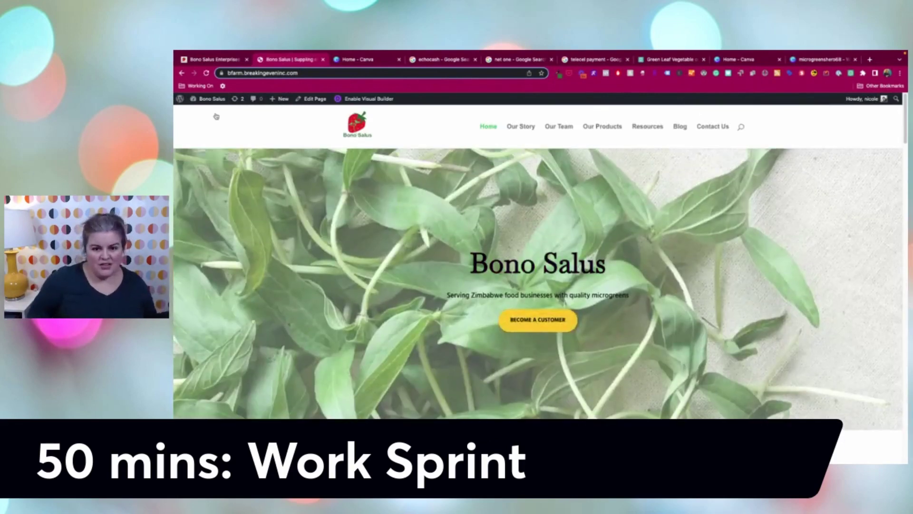
{"action": "scroll", "coordinate": [502, 191], "scroll_direction": "down", "scroll_amount": 2}
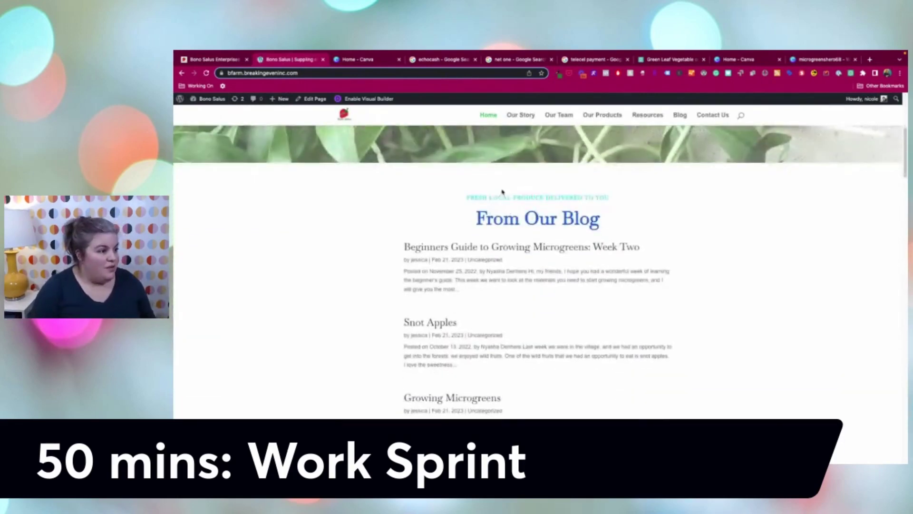
{"action": "left_click", "coordinate": [375, 99]}
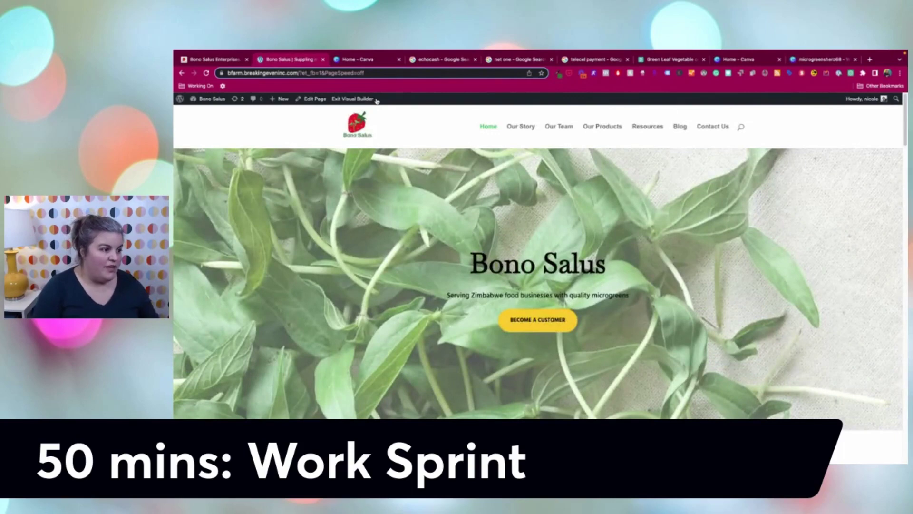
{"action": "left_click", "coordinate": [376, 99]}
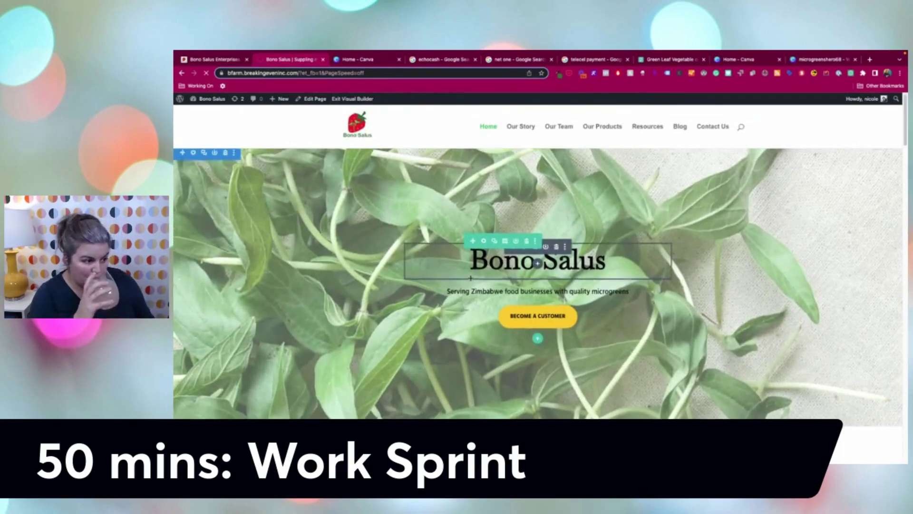
Open the settings of the "Fresh local produce delivered to you" text above the blog heading and check its HTML source.
{"action": "scroll", "coordinate": [471, 277], "scroll_direction": "down", "scroll_amount": 5}
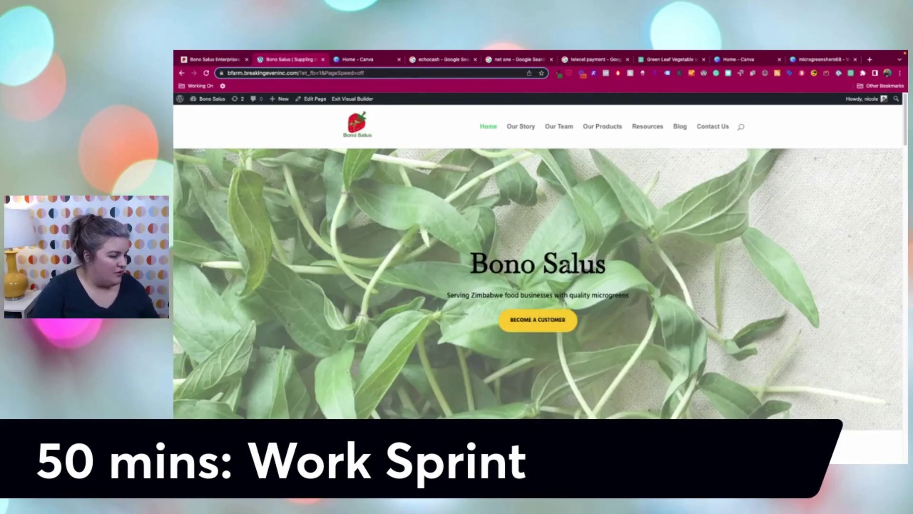
{"action": "scroll", "coordinate": [545, 258], "scroll_direction": "down", "scroll_amount": 5}
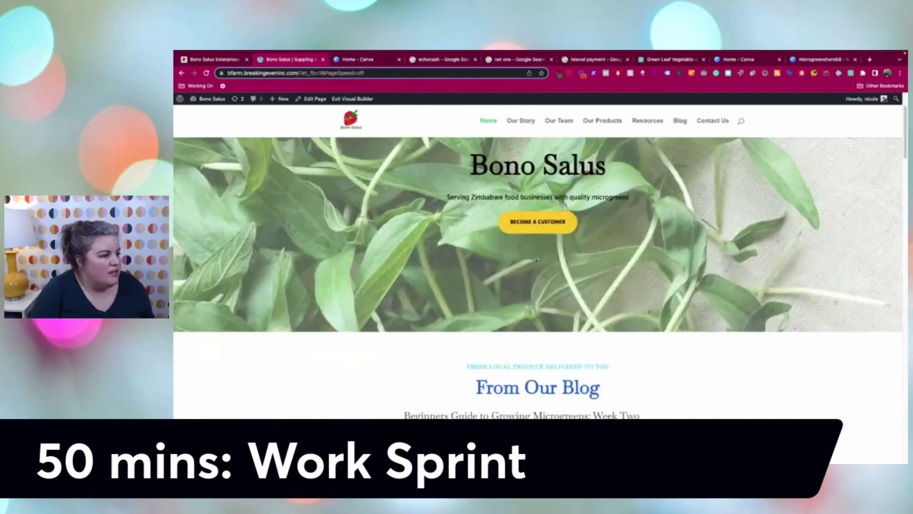
{"action": "left_click", "coordinate": [523, 281]}
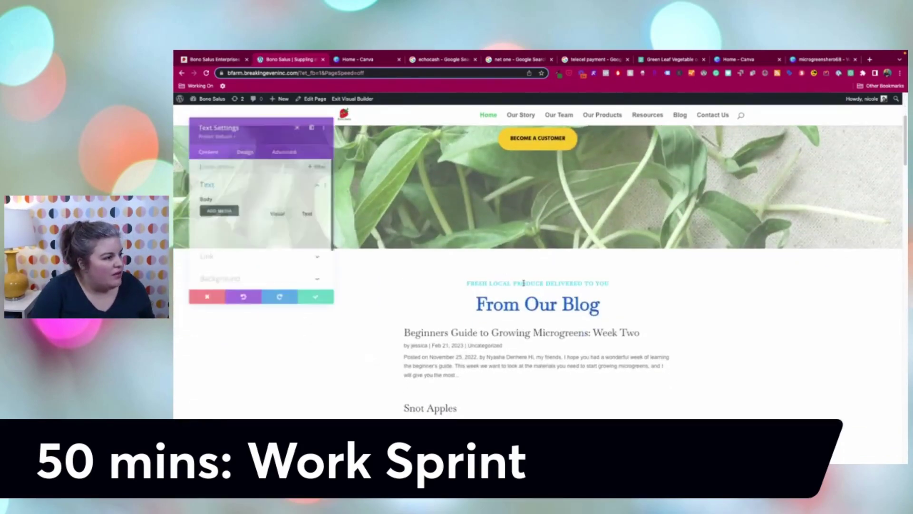
{"action": "scroll", "coordinate": [281, 263], "scroll_direction": "down", "scroll_amount": 2}
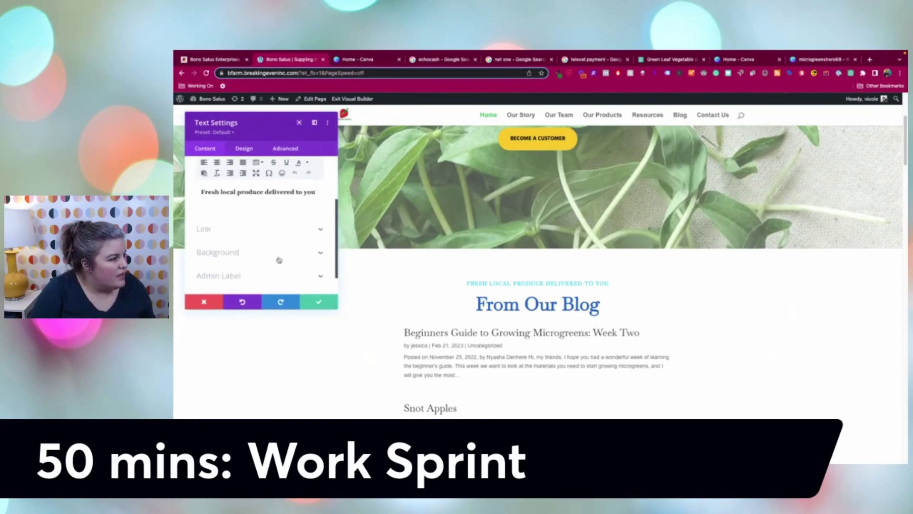
{"action": "scroll", "coordinate": [279, 260], "scroll_direction": "up", "scroll_amount": 4}
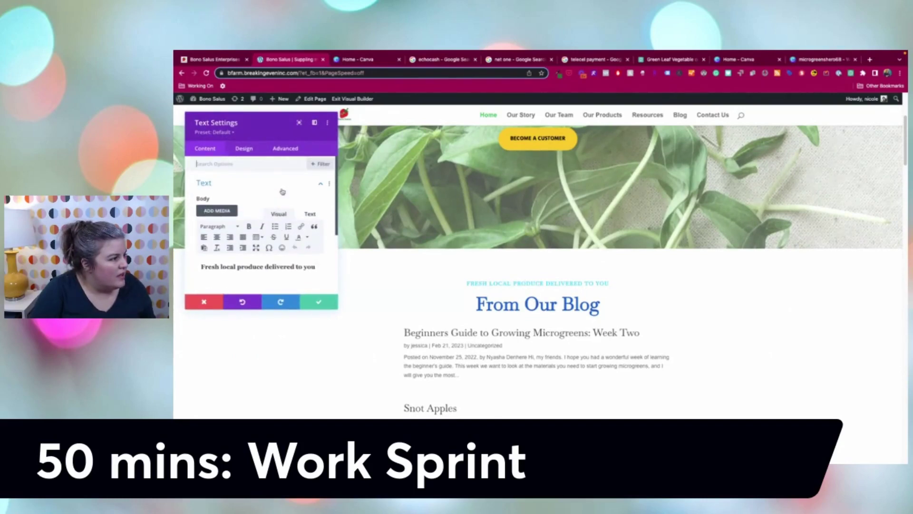
{"action": "left_click", "coordinate": [309, 214]}
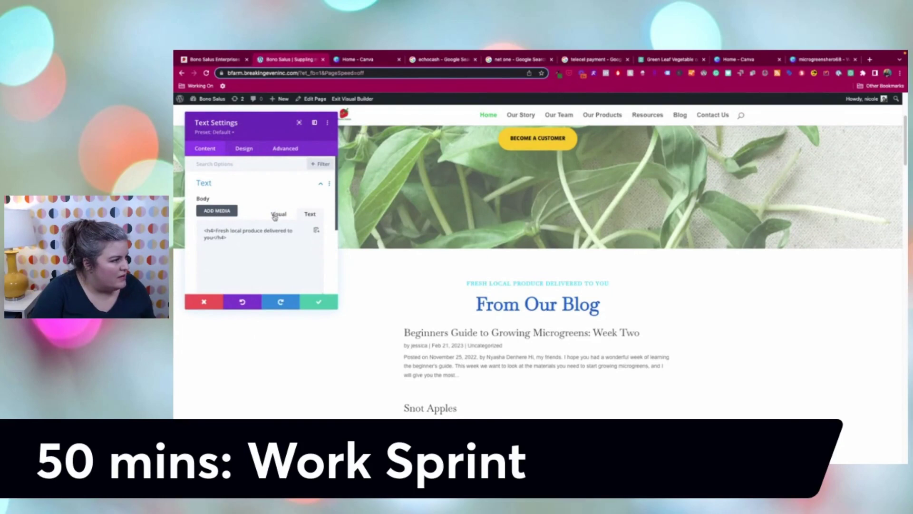
{"action": "left_click", "coordinate": [277, 214]}
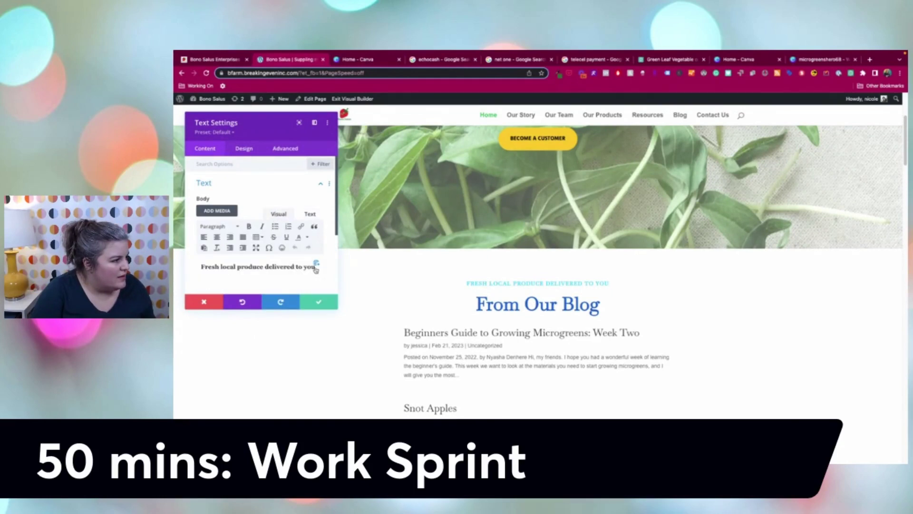
Color the "Fresh local produce delivered to you" text dark green #003300 and show its HTML source.
{"action": "left_click_drag", "start_coordinate": [199, 267], "coordinate": [315, 267]}
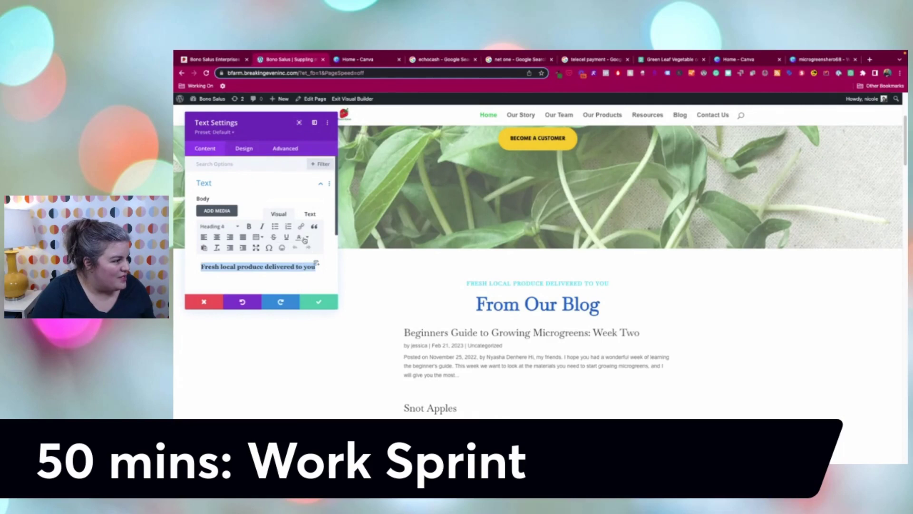
{"action": "left_click", "coordinate": [305, 238]}
{"action": "left_click", "coordinate": [298, 249]}
{"action": "left_click", "coordinate": [309, 215]}
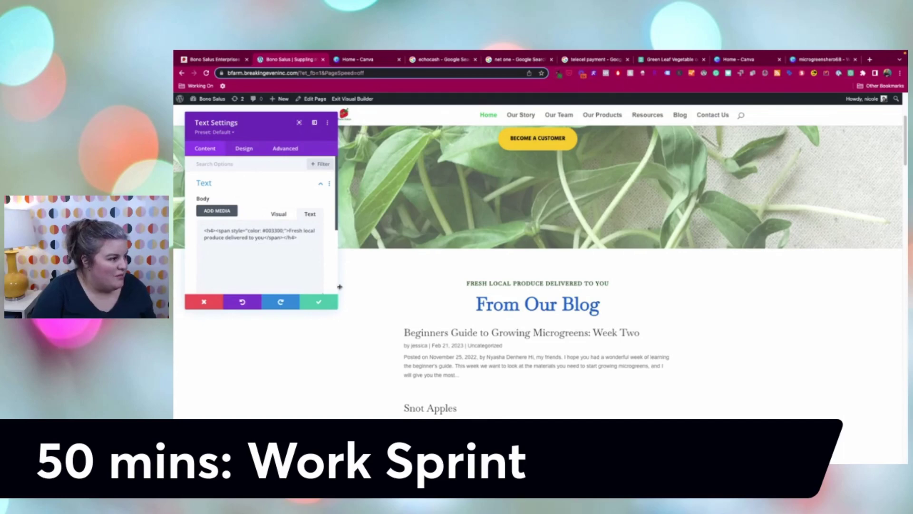
Sample the light green from the Bono Salus logo with the Eye Dropper and copy its hex code #58c35a.
{"action": "scroll", "coordinate": [419, 232], "scroll_direction": "up", "scroll_amount": 5}
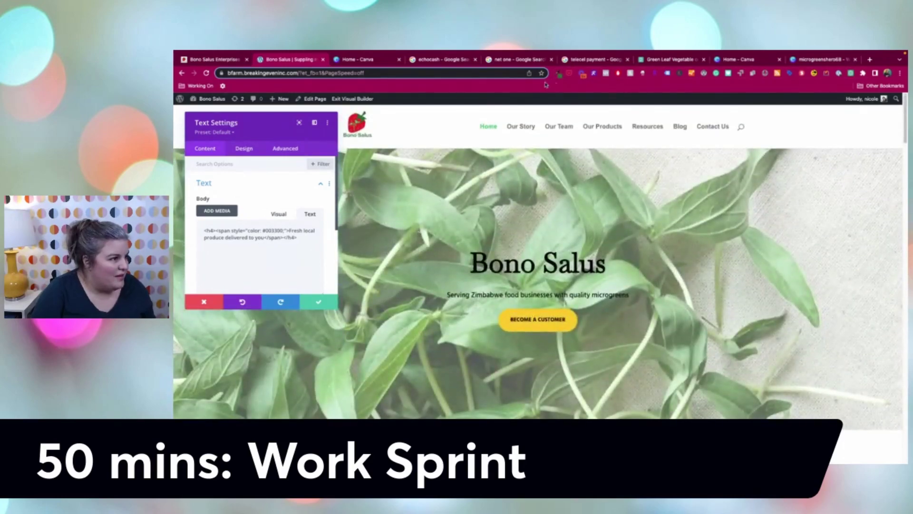
{"action": "left_click", "coordinate": [558, 73]}
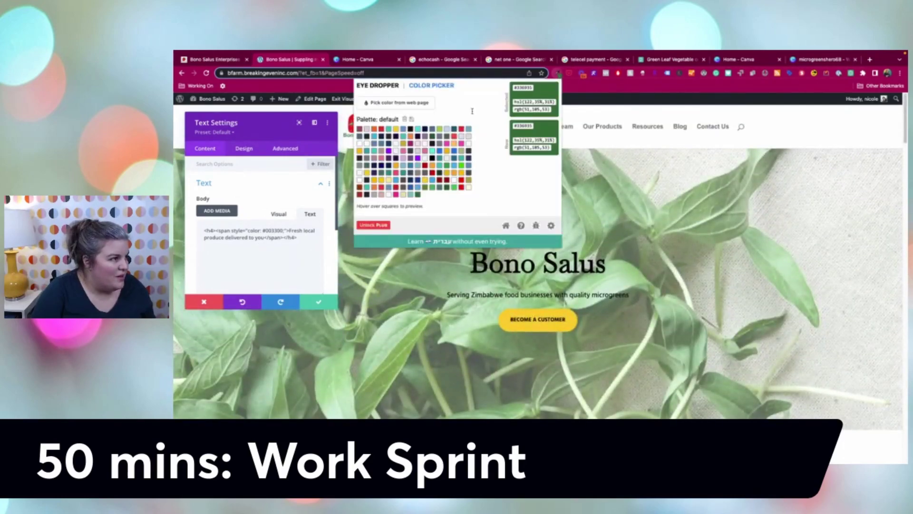
{"action": "left_click", "coordinate": [413, 103]}
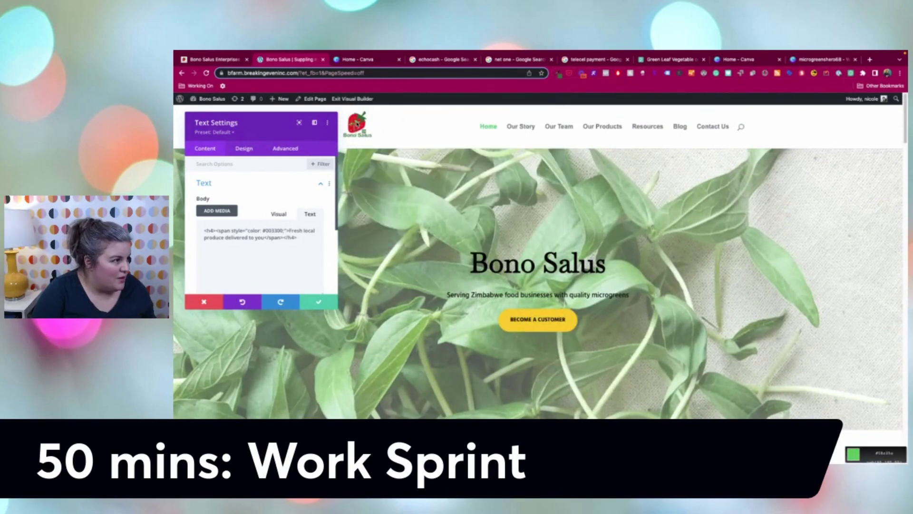
{"action": "left_click", "coordinate": [360, 128]}
{"action": "left_click", "coordinate": [558, 73]}
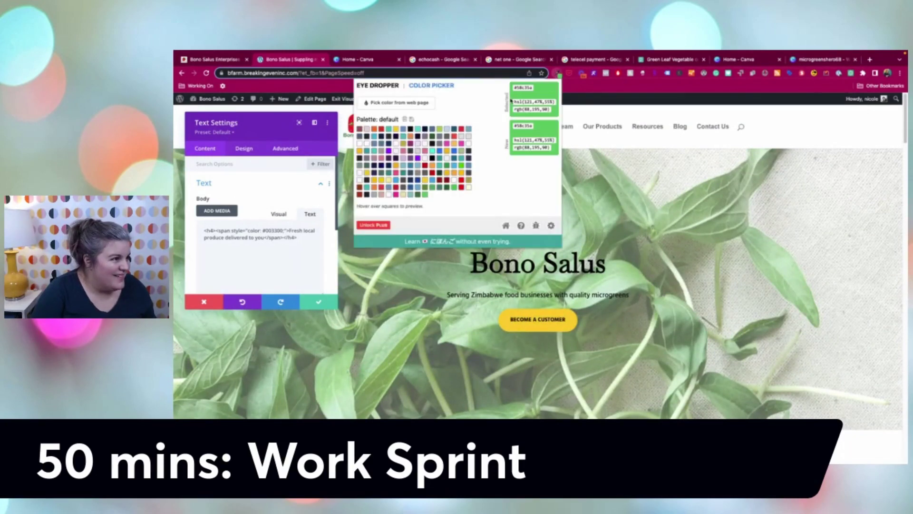
{"action": "left_click_drag", "start_coordinate": [535, 88], "coordinate": [506, 89]}
{"action": "key", "text": "ctrl+c"}
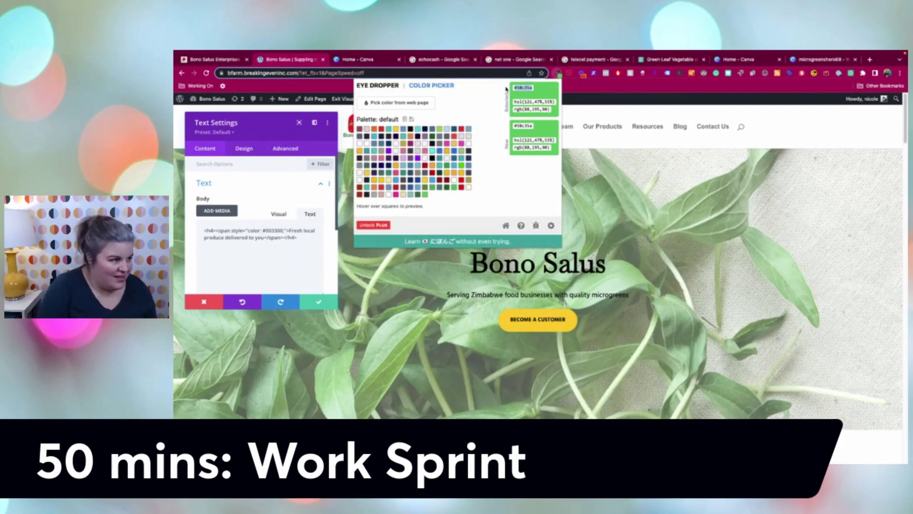
Replace the text's span color in the HTML with #58c35a, save the text module and check the line on the page.
{"action": "left_click", "coordinate": [282, 234]}
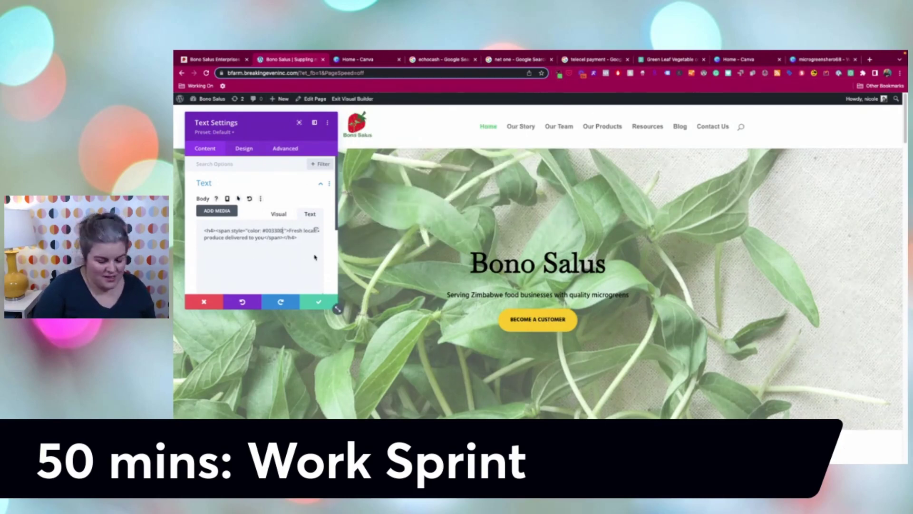
{"action": "key", "text": "BackSpace"}
{"action": "key", "text": "BackSpace"}
{"action": "key", "text": "BackSpace"}
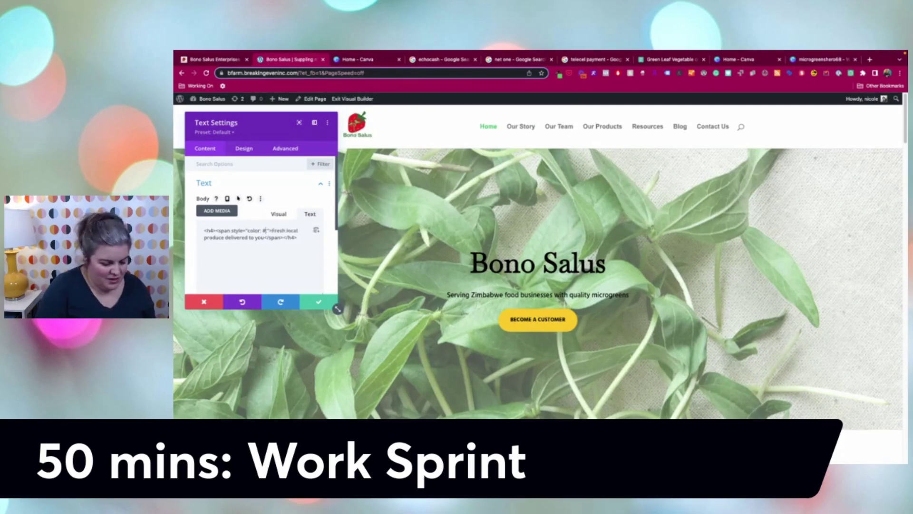
{"action": "key", "text": "ctrl+v"}
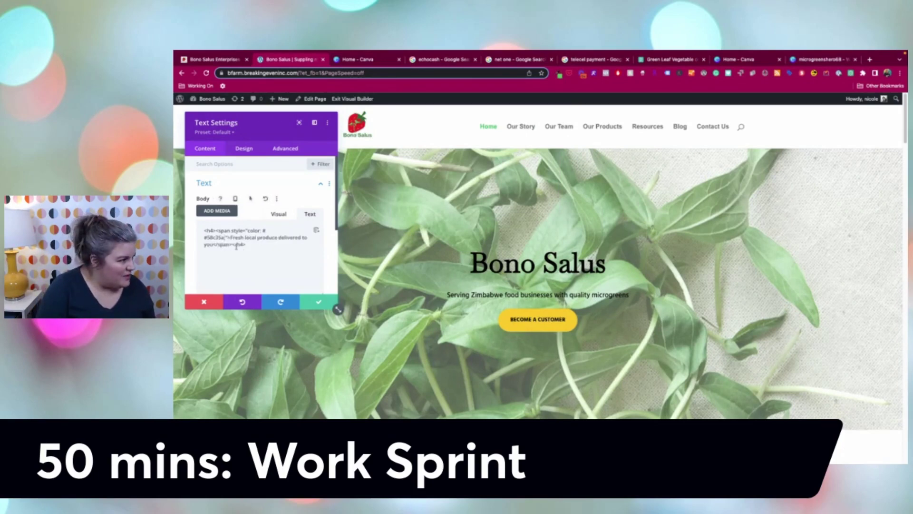
{"action": "left_click", "coordinate": [202, 241]}
{"action": "key", "text": "BackSpace"}
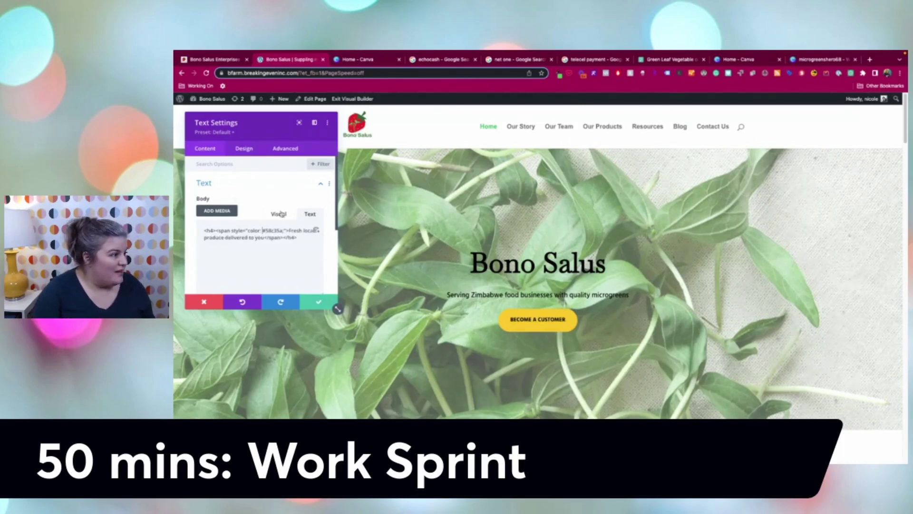
{"action": "left_click", "coordinate": [280, 213]}
{"action": "left_click", "coordinate": [318, 302]}
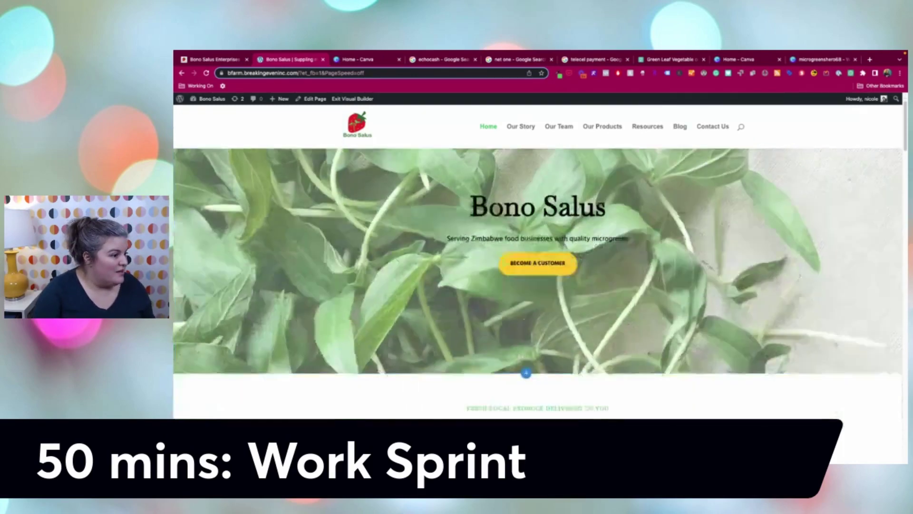
{"action": "scroll", "coordinate": [531, 227], "scroll_direction": "down", "scroll_amount": 2}
{"action": "scroll", "coordinate": [532, 226], "scroll_direction": "up", "scroll_amount": 1}
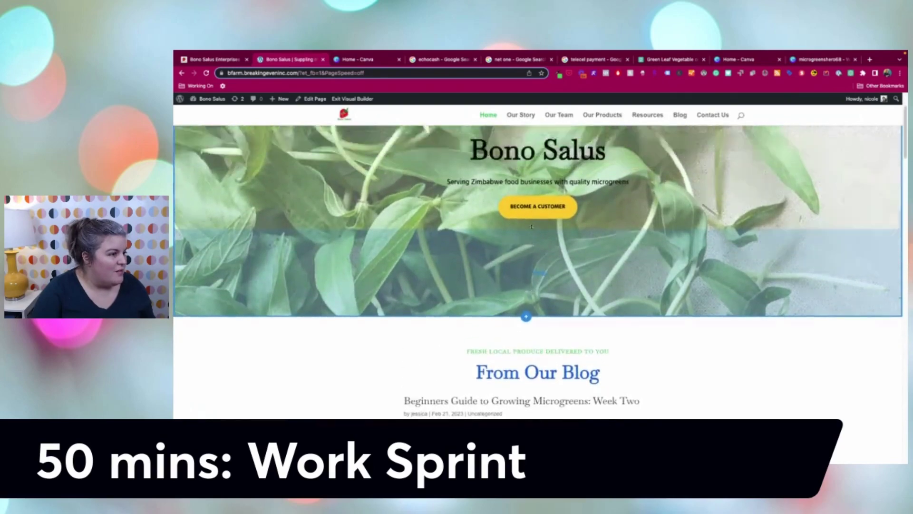
Choose the red swatch from the Eye Dropper's default palette and select its hex code for copying.
{"action": "scroll", "coordinate": [532, 227], "scroll_direction": "up", "scroll_amount": 2}
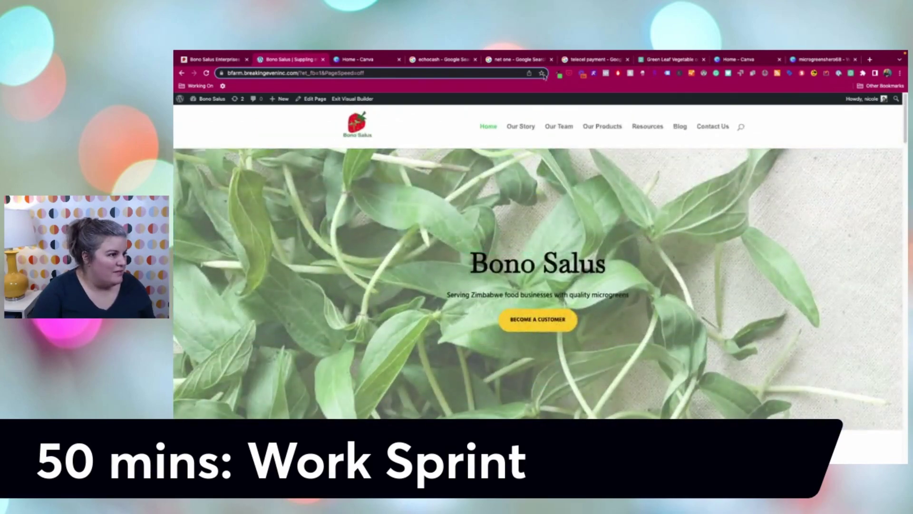
{"action": "left_click", "coordinate": [558, 75]}
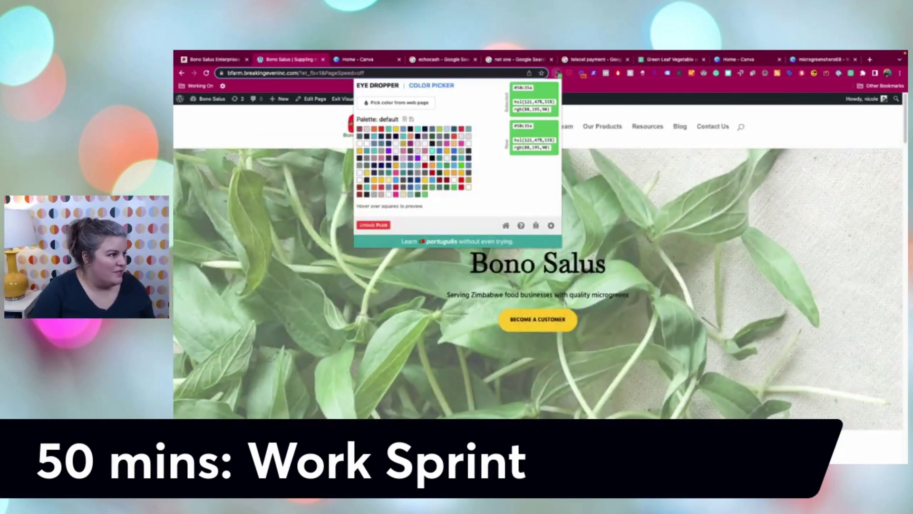
{"action": "left_click", "coordinate": [460, 188]}
{"action": "left_click_drag", "start_coordinate": [533, 88], "coordinate": [512, 90]}
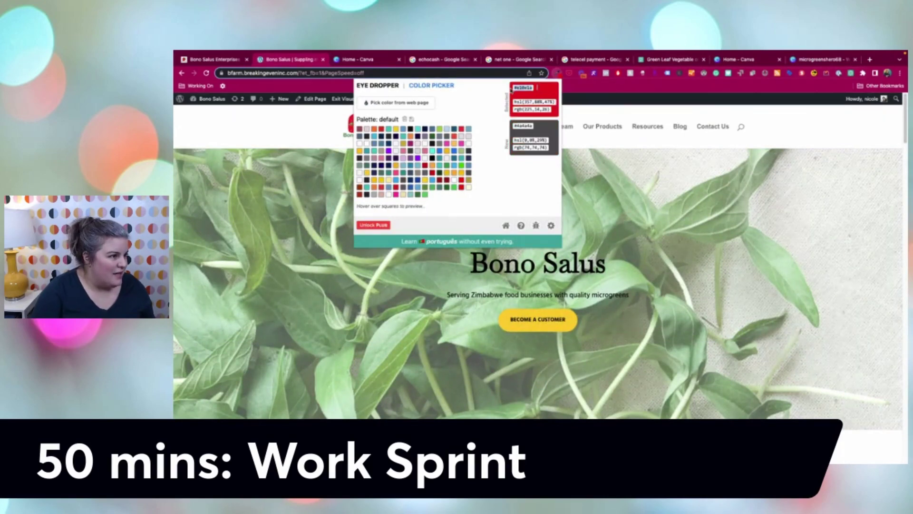